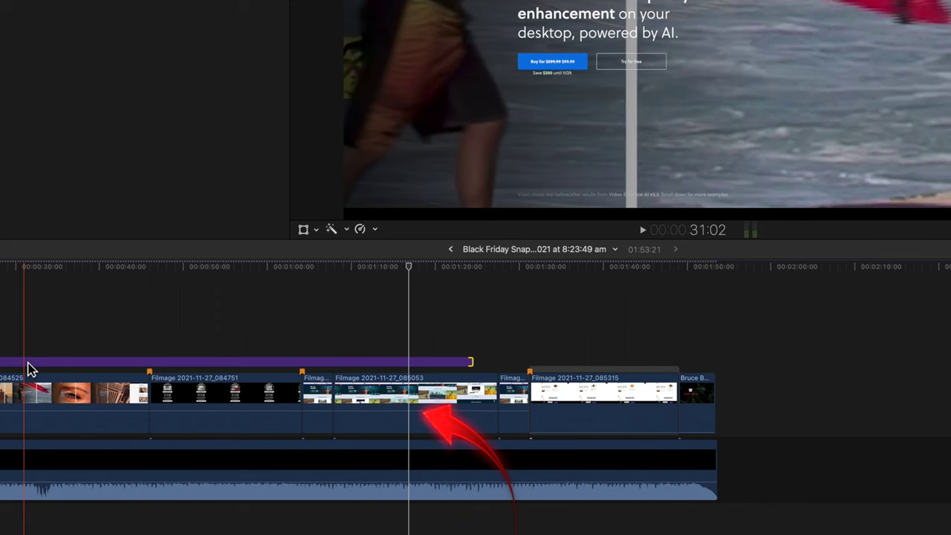
# Select the purple Blank Adjustment Layer spanning the Black Friday Snapshot clips
pyautogui.click(30, 369)
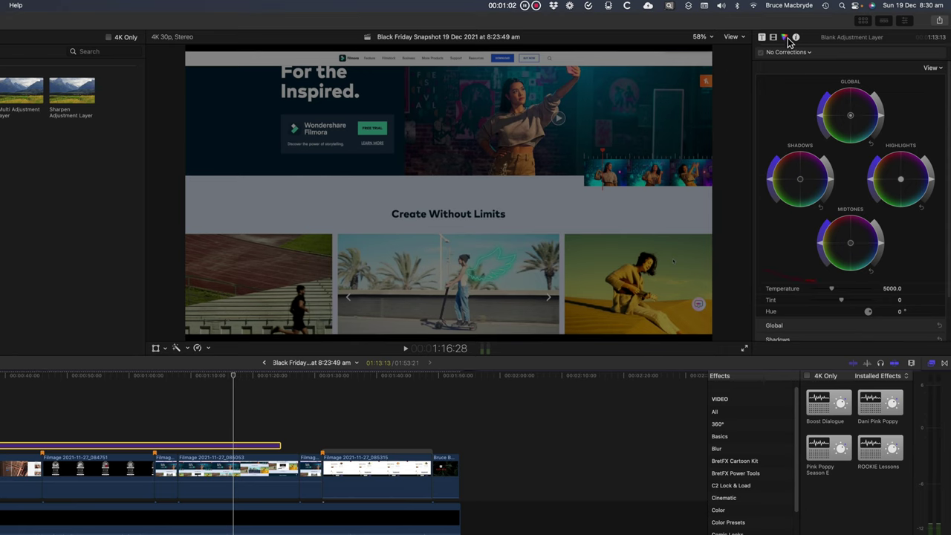
# Raise the Highlights brightness on the adjustment layer's color wheels to lighten the footage
pyautogui.click(788, 41)
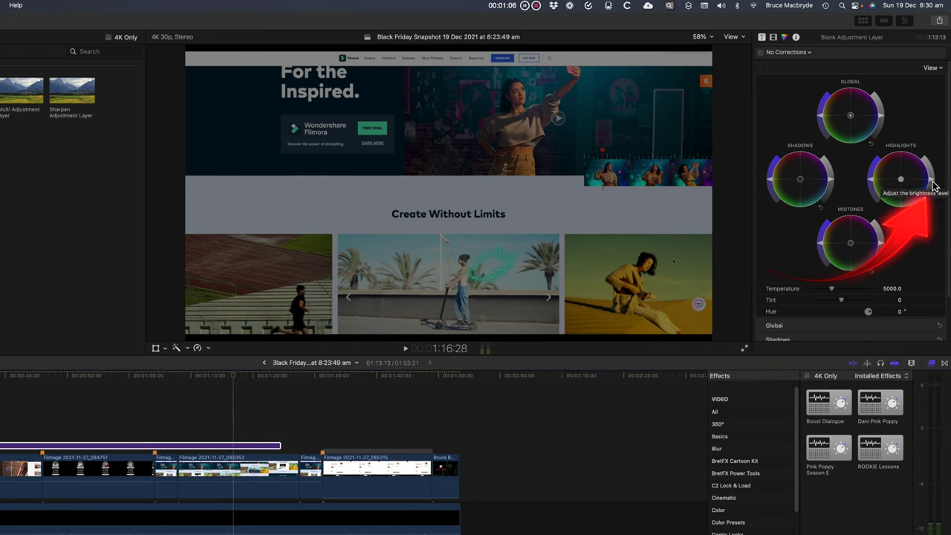
pyautogui.moveTo(934, 186)
pyautogui.mouseDown()
pyautogui.moveTo(923, 159)
pyautogui.moveTo(908, 155)
pyautogui.mouseUp()
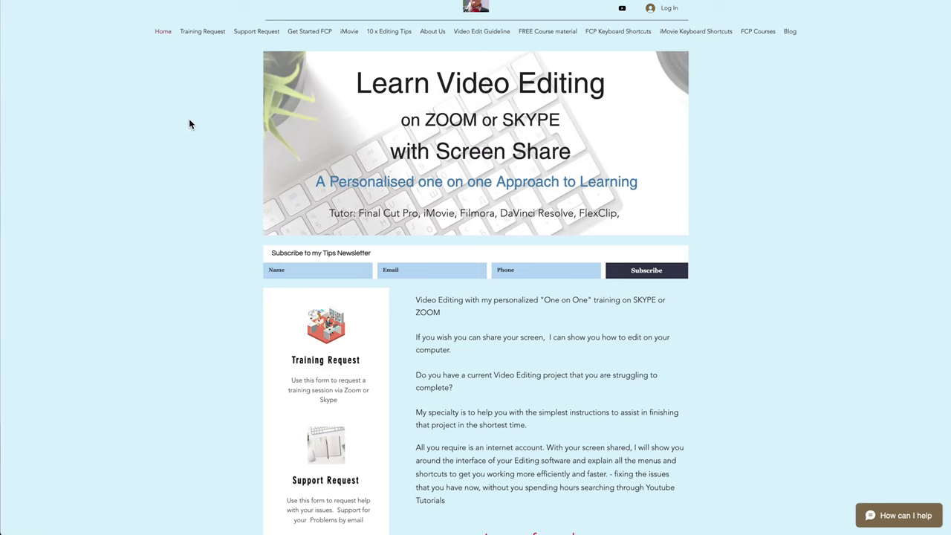
# Download the Adjustment layers zip from the site's FREE Course material page
pyautogui.click(555, 34)
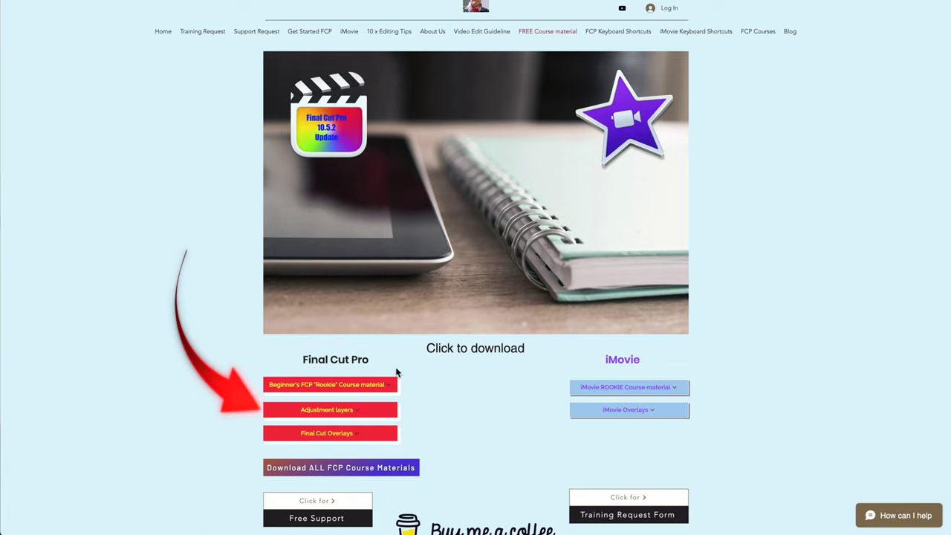
pyautogui.click(384, 410)
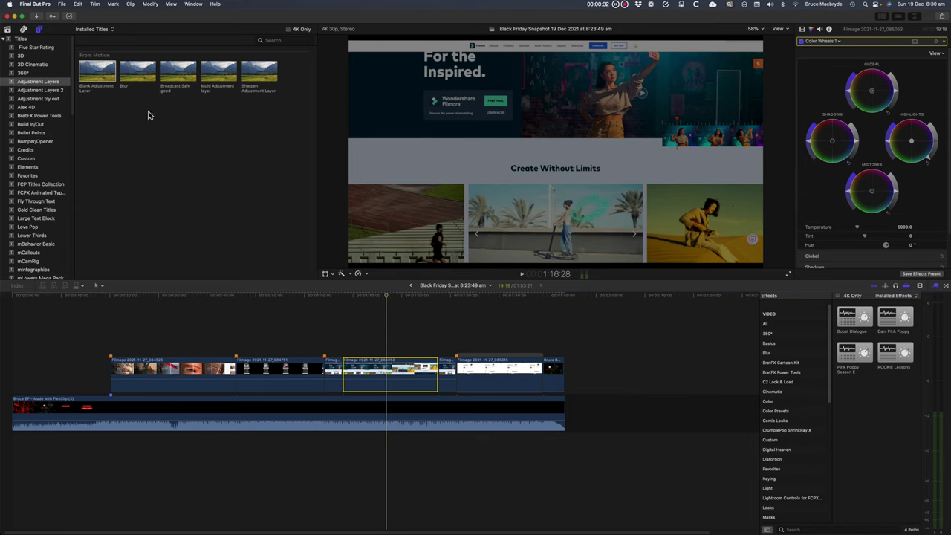
# Place a Blank Adjustment Layer from the Titles browser above the first several timeline clips
pyautogui.moveTo(95, 74); pyautogui.dragTo(422, 351)
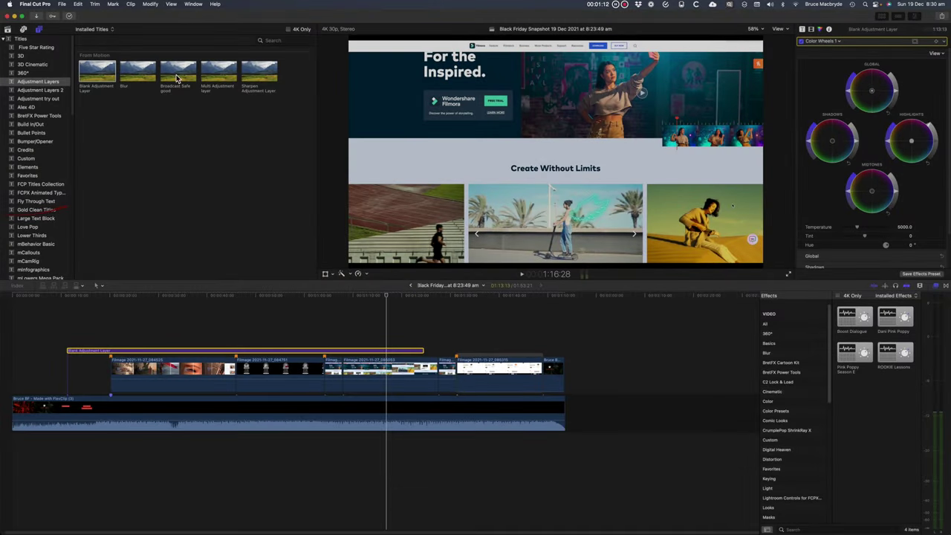
# Add a Blur adjustment layer above the Blank layer with Amount 0 and Gaussian Blur unchecked
pyautogui.moveTo(132, 77); pyautogui.dragTo(255, 308)
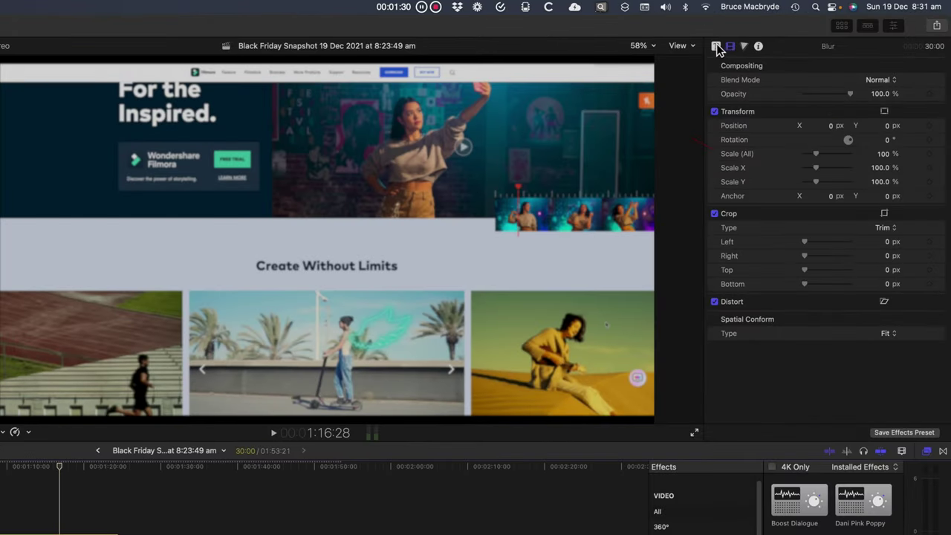
pyautogui.click(716, 46)
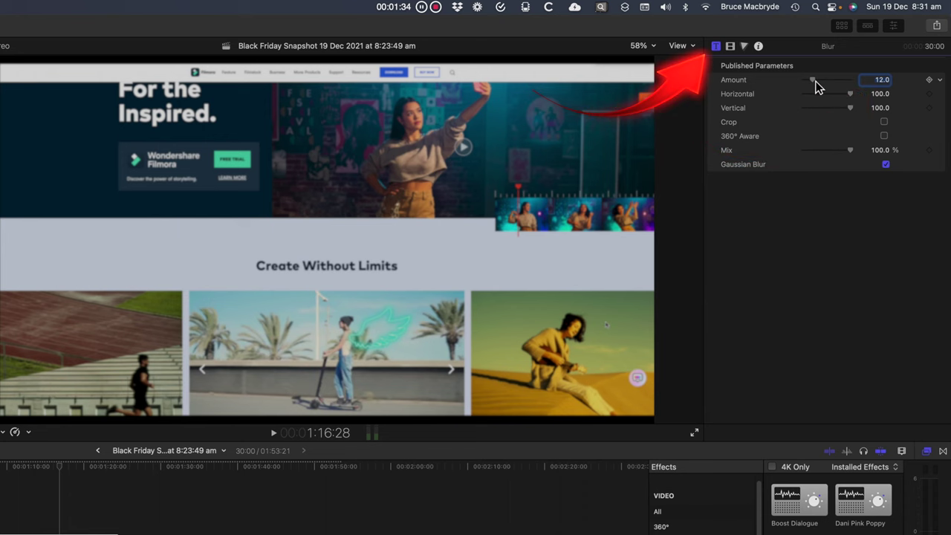
pyautogui.moveTo(815, 83)
pyautogui.mouseDown()
pyautogui.moveTo(834, 81)
pyautogui.moveTo(816, 87)
pyautogui.moveTo(800, 74)
pyautogui.mouseUp()
pyautogui.click(885, 165)
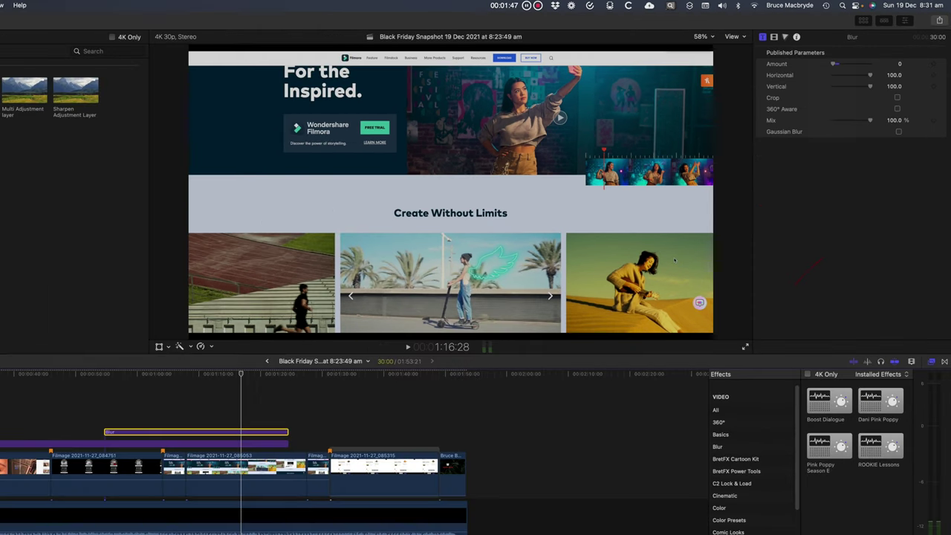
# Apply Comic Ink, then the Contrast color preset, to the Blank Adjustment Layer
pyautogui.click(728, 532)
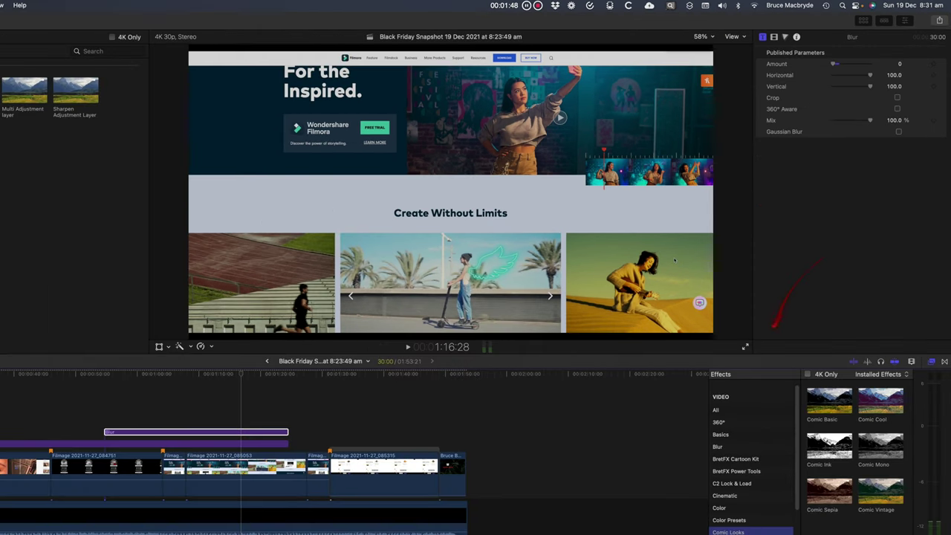
pyautogui.moveTo(832, 454); pyautogui.dragTo(230, 438)
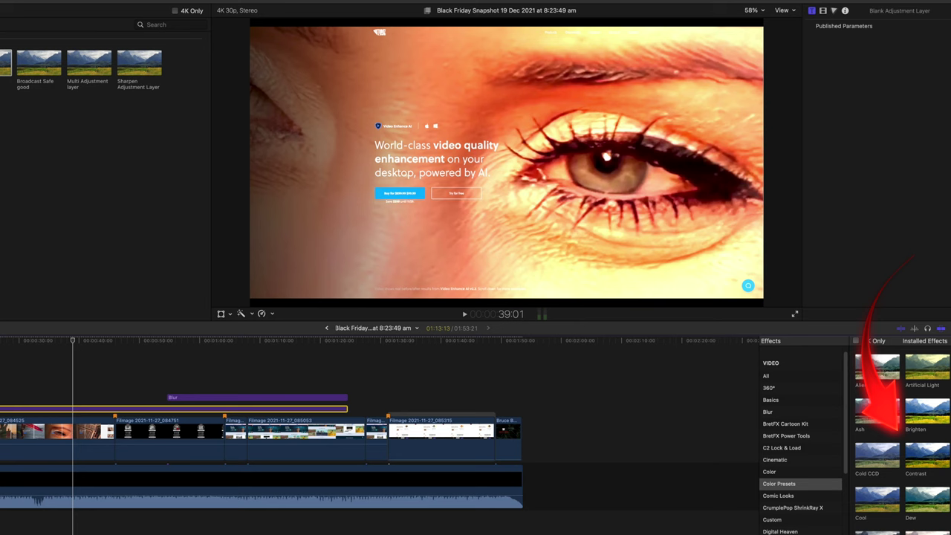
pyautogui.moveTo(939, 458); pyautogui.dragTo(79, 413)
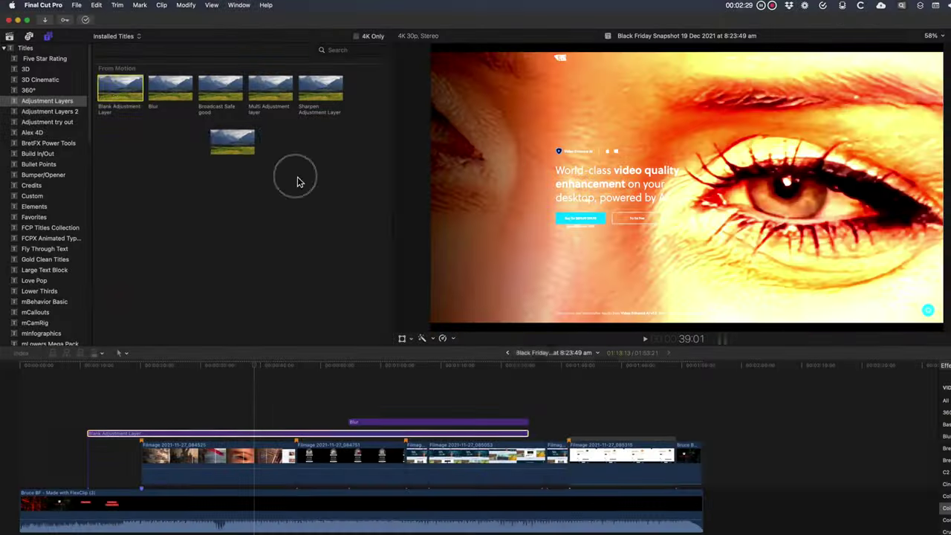
# Stack three Blank Adjustment Layers plus Broadcast Safe good and Multi Adjustment layer over the later clip
pyautogui.moveTo(299, 180); pyautogui.dragTo(568, 401)
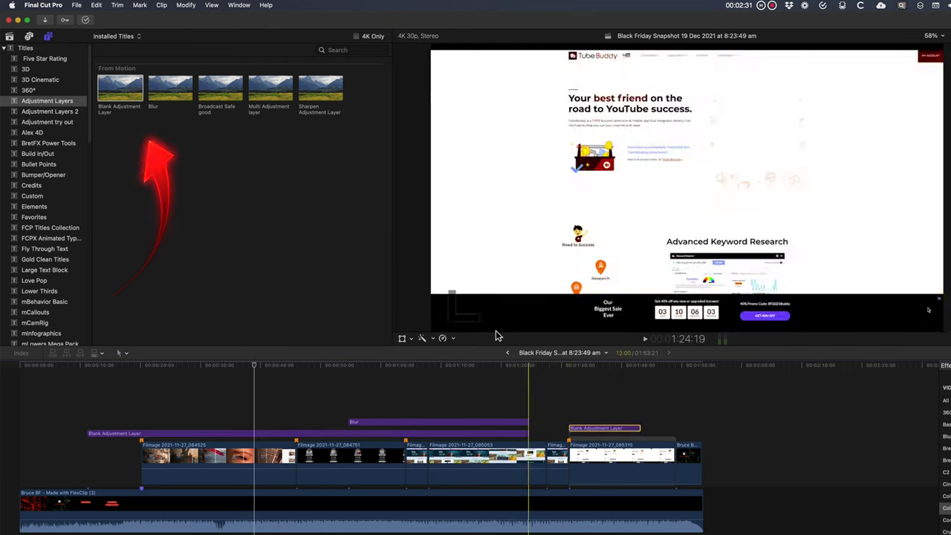
pyautogui.moveTo(118, 93); pyautogui.dragTo(594, 414)
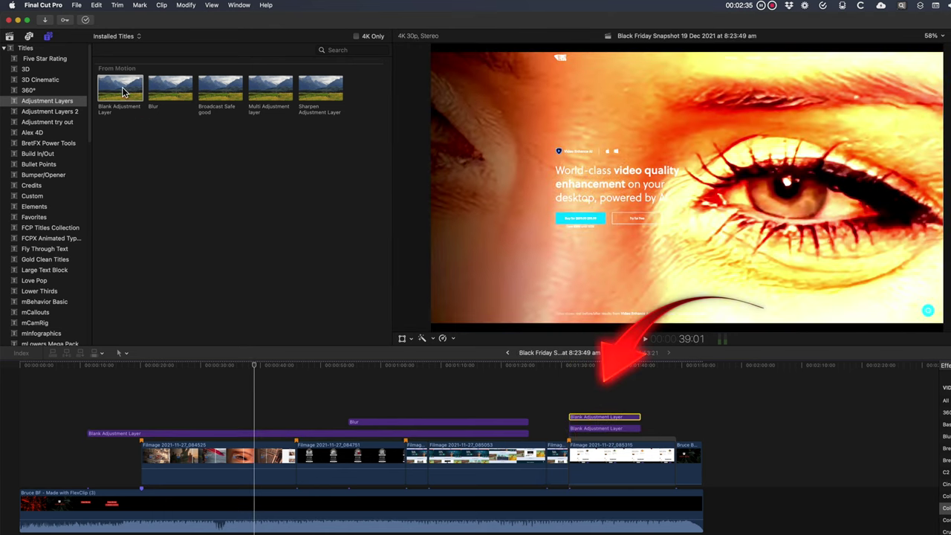
pyautogui.moveTo(127, 89); pyautogui.dragTo(573, 399)
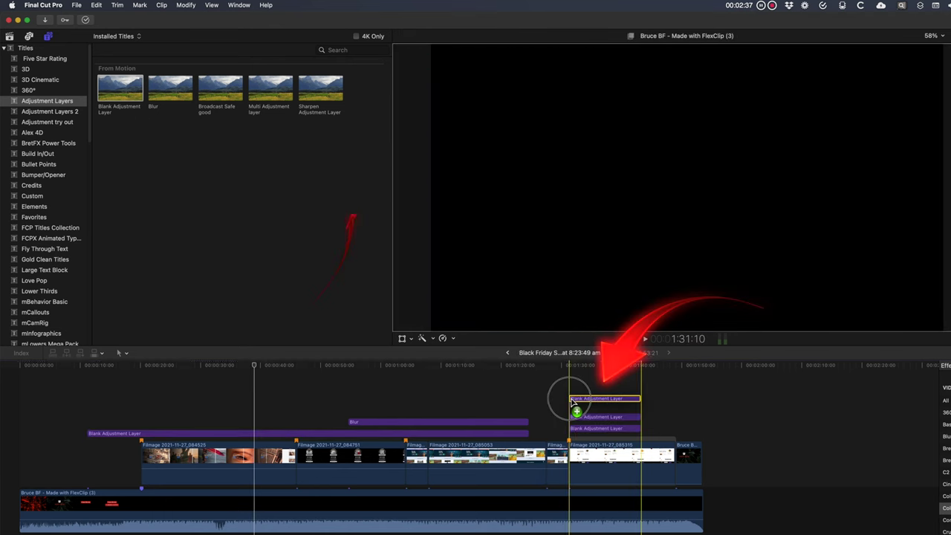
pyautogui.moveTo(220, 88); pyautogui.dragTo(652, 426)
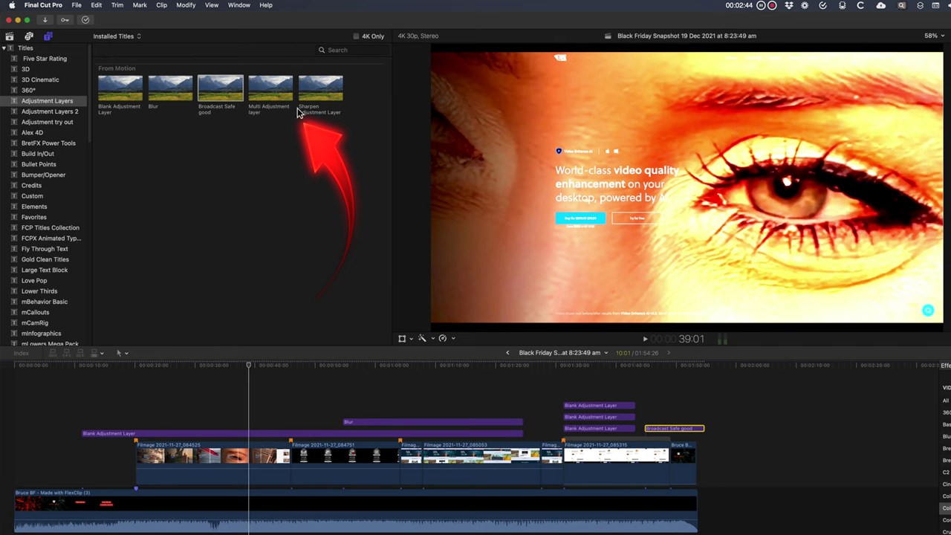
pyautogui.moveTo(274, 99); pyautogui.dragTo(648, 407)
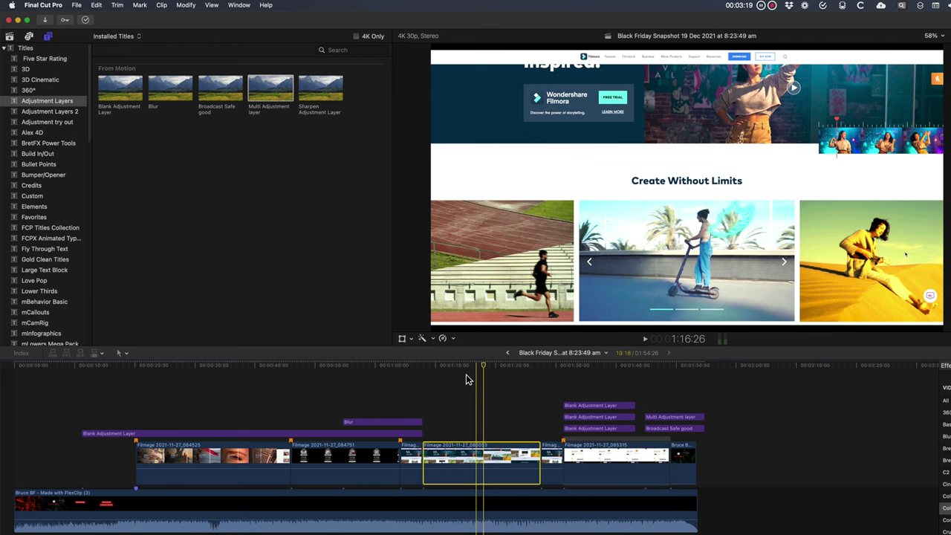
pyautogui.click(227, 90)
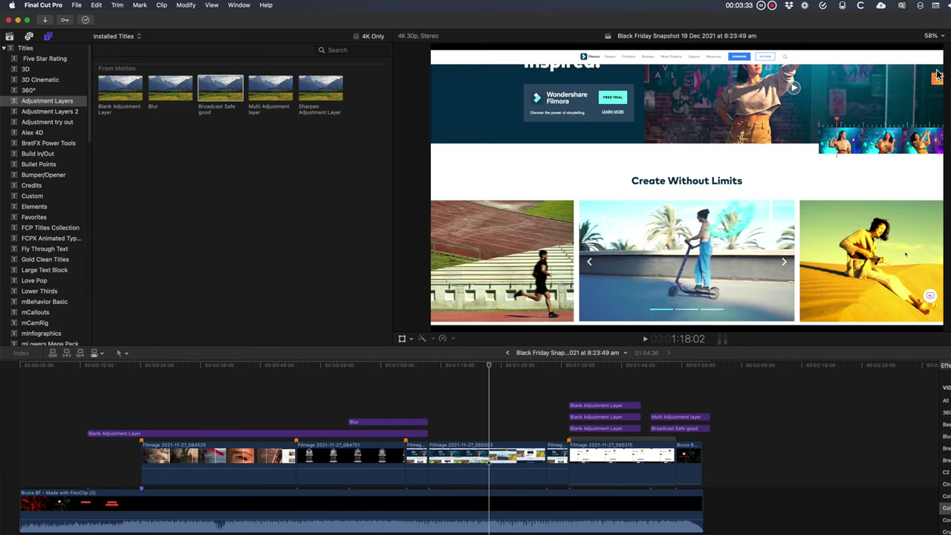
# Show the luma waveform scope and place Broadcast Safe good over the middle clip
pyautogui.click(949, 36)
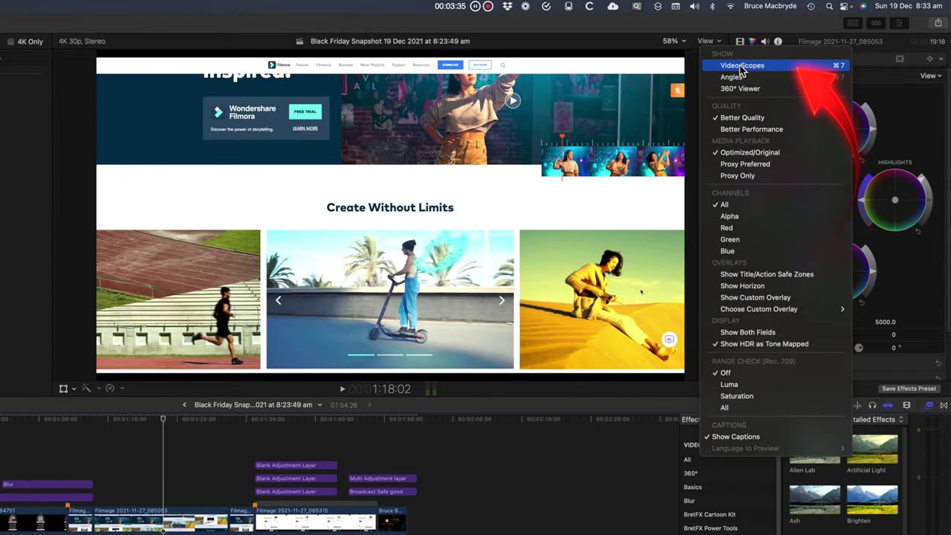
pyautogui.click(740, 66)
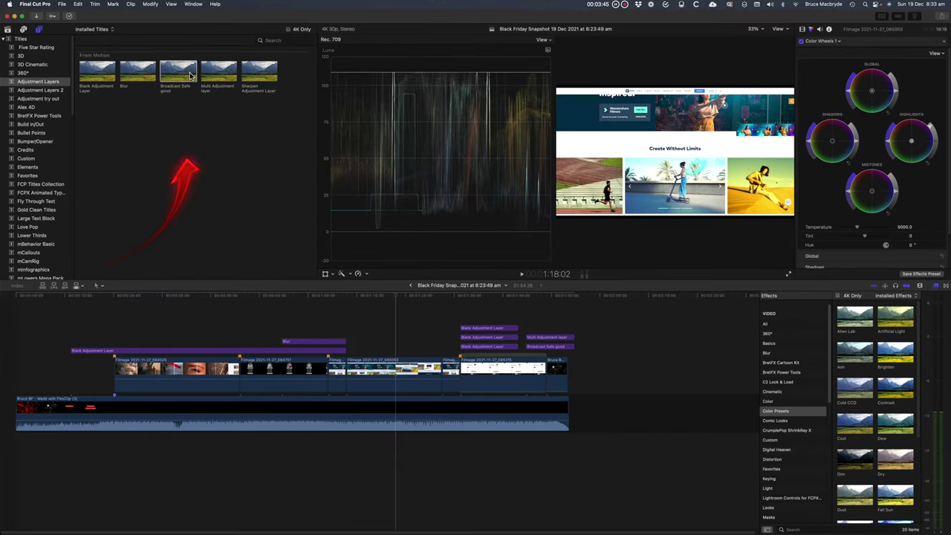
pyautogui.moveTo(178, 70); pyautogui.dragTo(384, 348)
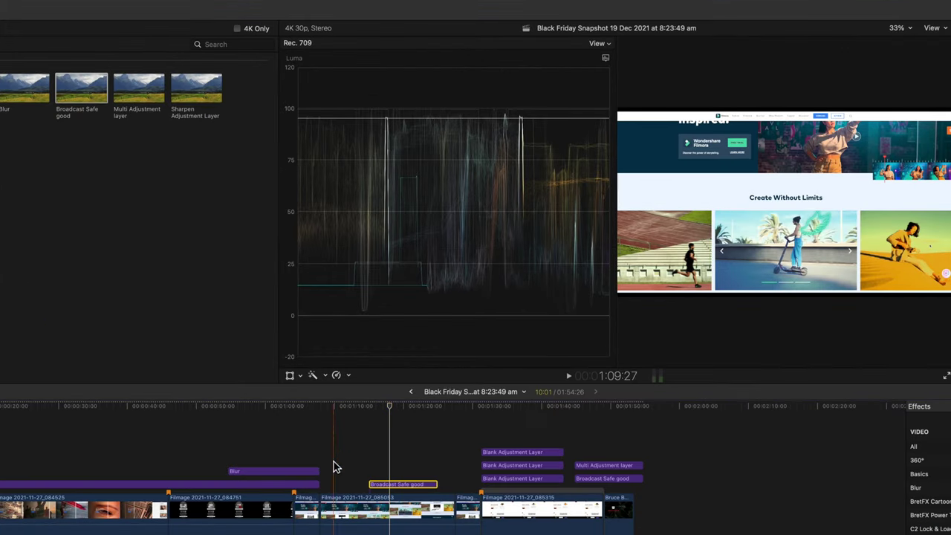
# Move the Blur layer over the middle clip and add a Sharpen Adjustment Layer above it
pyautogui.click(280, 472)
pyautogui.moveTo(281, 476); pyautogui.dragTo(405, 471)
pyautogui.moveTo(198, 98); pyautogui.dragTo(376, 445)
pyautogui.press('v')
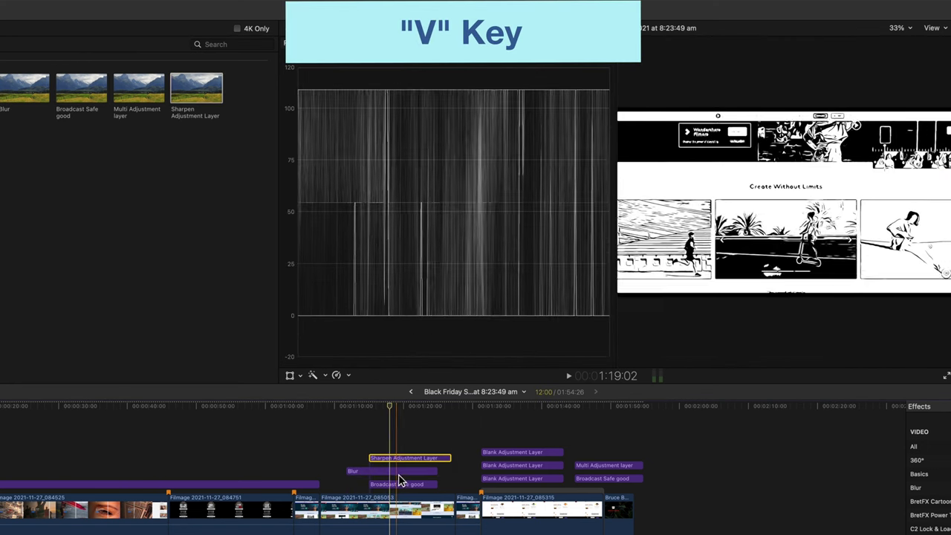
# Disable the Broadcast Safe good and Blur layers, and set the Sharpen Amount to 100
pyautogui.click(398, 487)
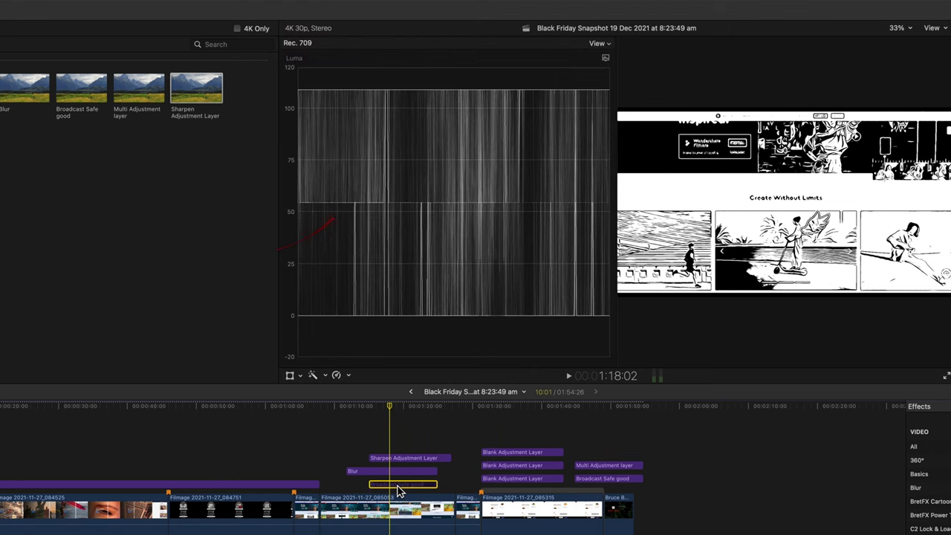
pyautogui.press('v')
pyautogui.click(399, 473)
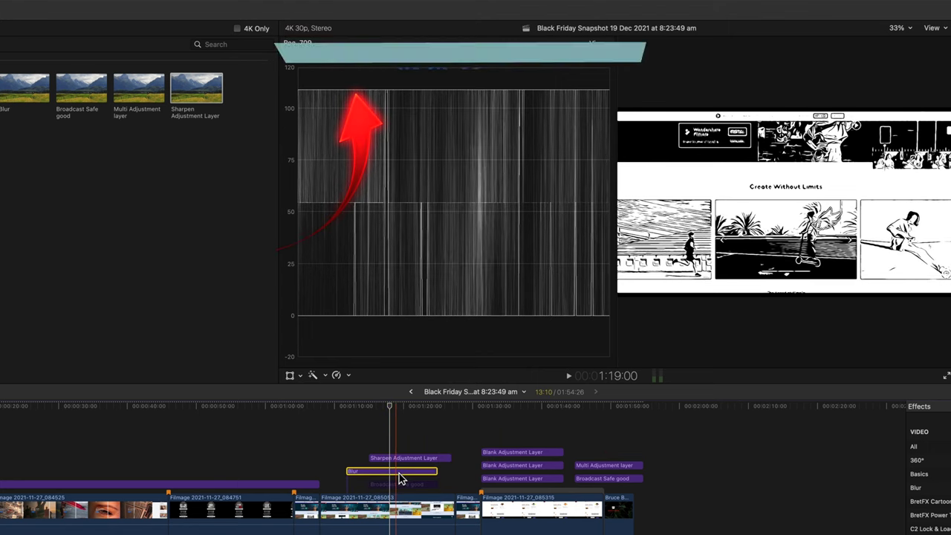
pyautogui.press('v')
pyautogui.press('cmd+Up')
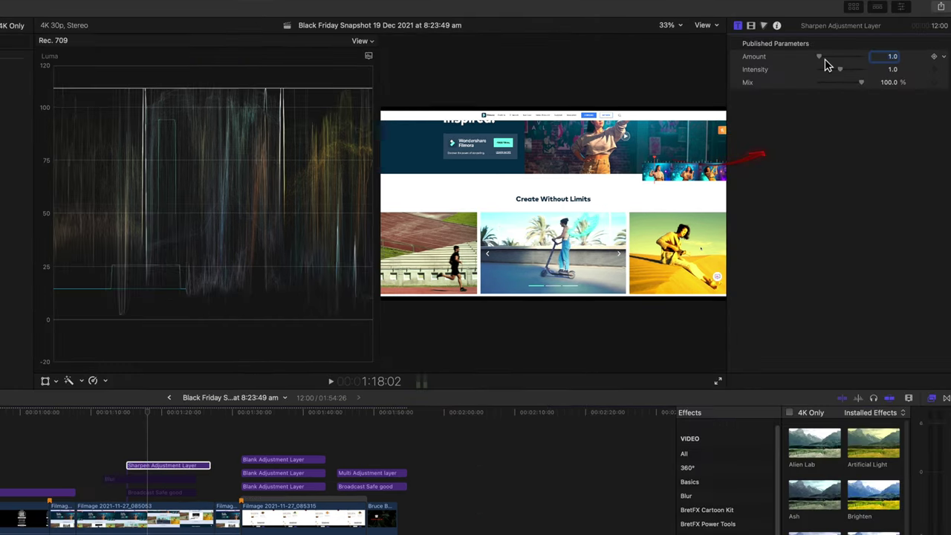
pyautogui.moveTo(821, 59); pyautogui.dragTo(889, 64)
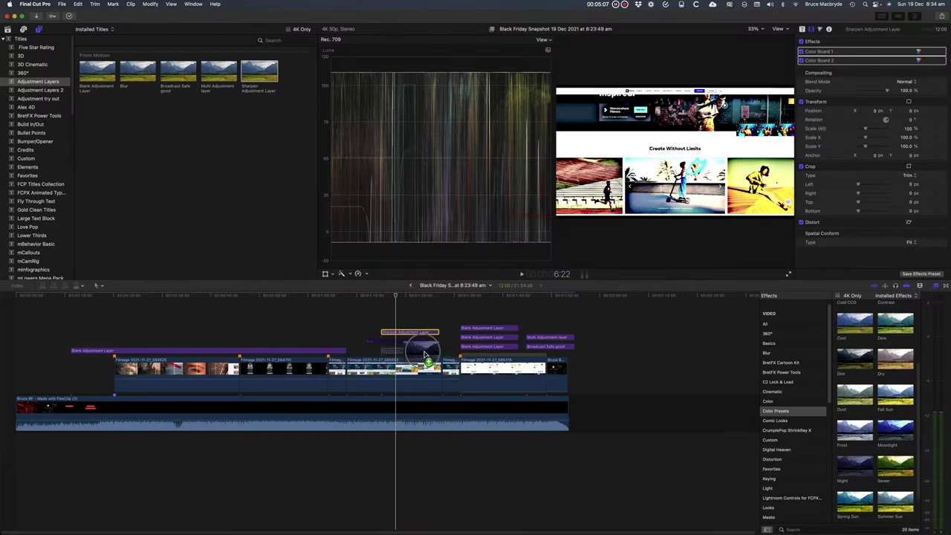
pyautogui.moveTo(420, 355); pyautogui.dragTo(419, 336)
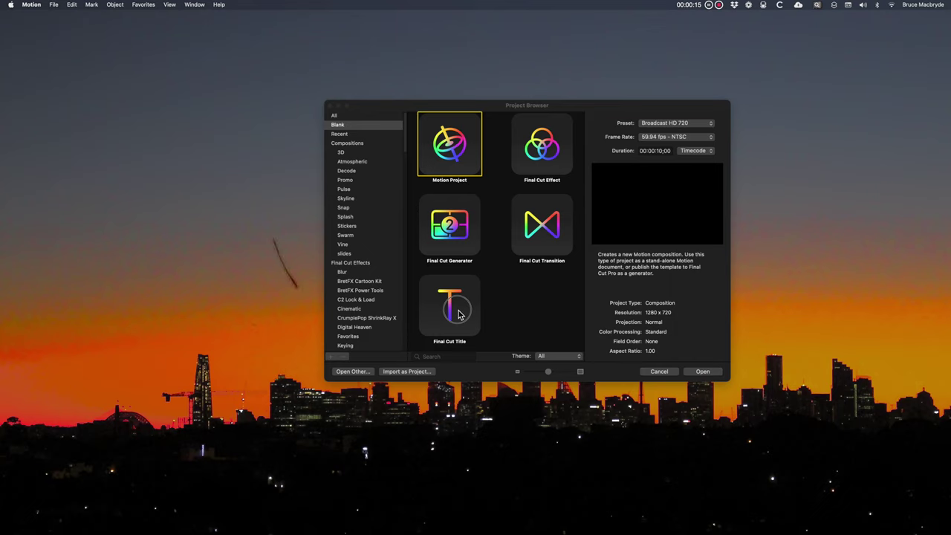
# Create a Broadcast HD 1080, 25 fps, 00:00:30:00 Final Cut Title project in Motion
pyautogui.click(458, 315)
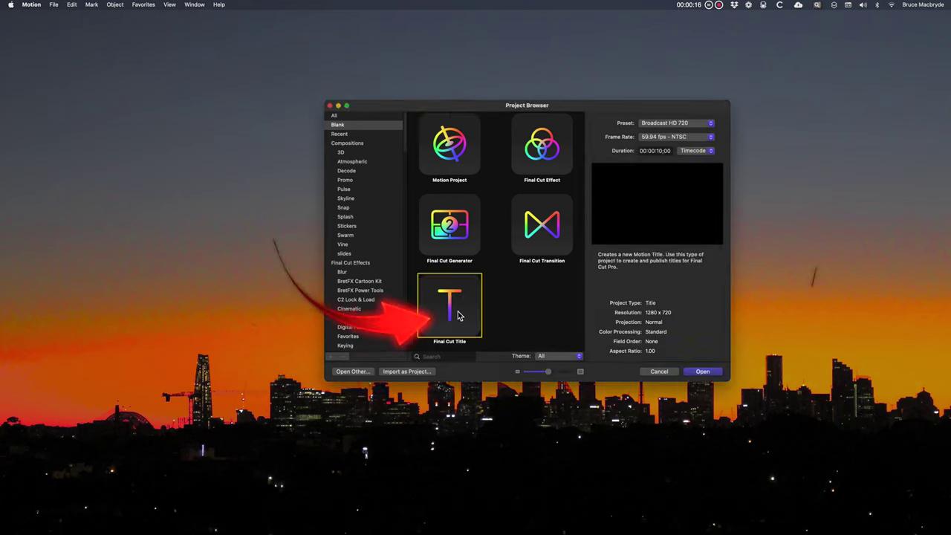
pyautogui.click(710, 123)
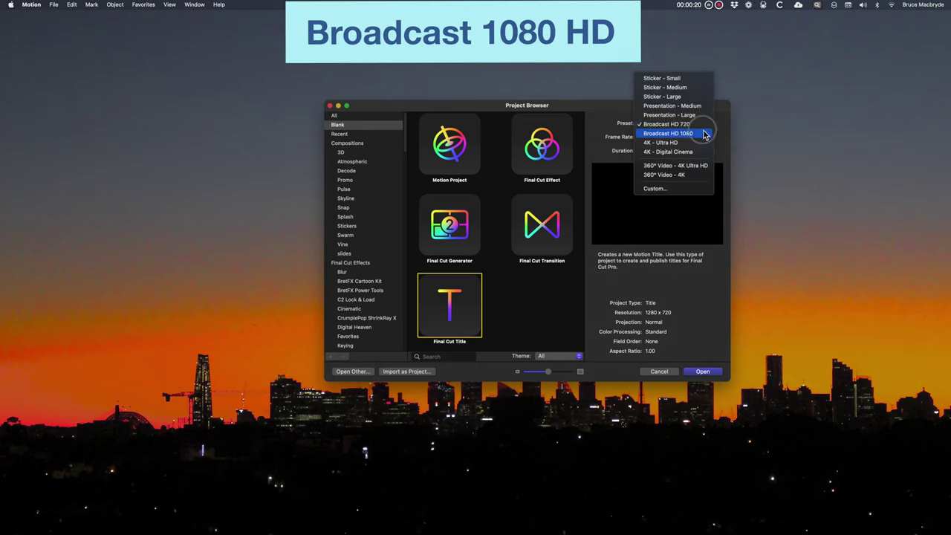
pyautogui.click(705, 133)
pyautogui.click(713, 140)
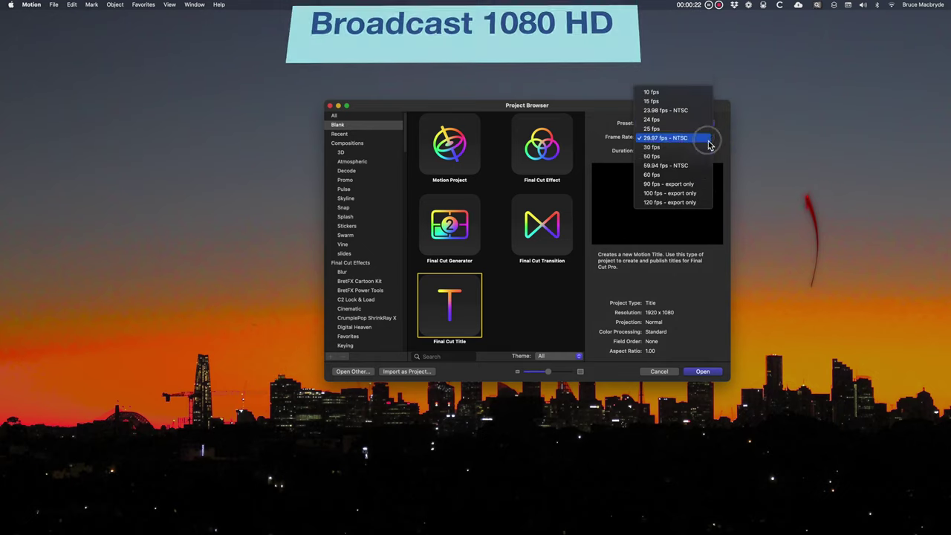
pyautogui.click(698, 130)
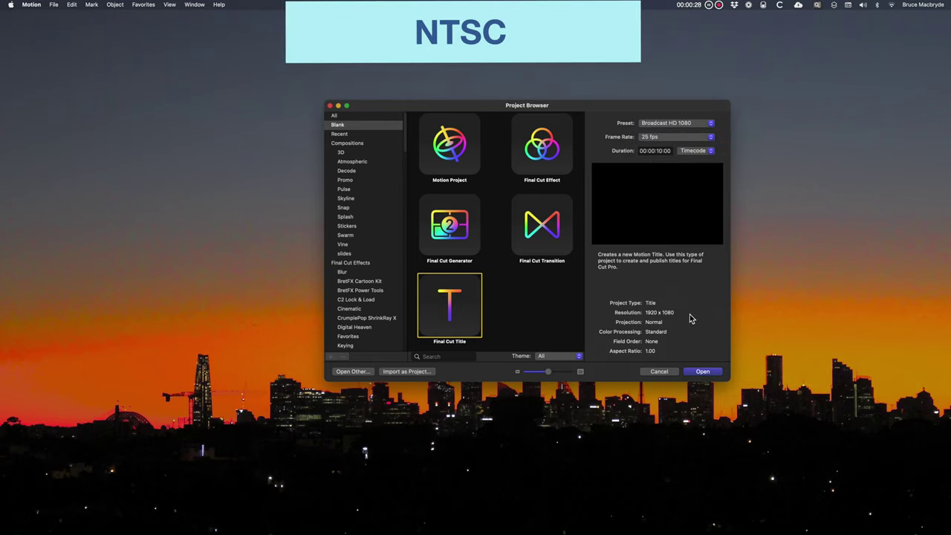
pyautogui.click(712, 138)
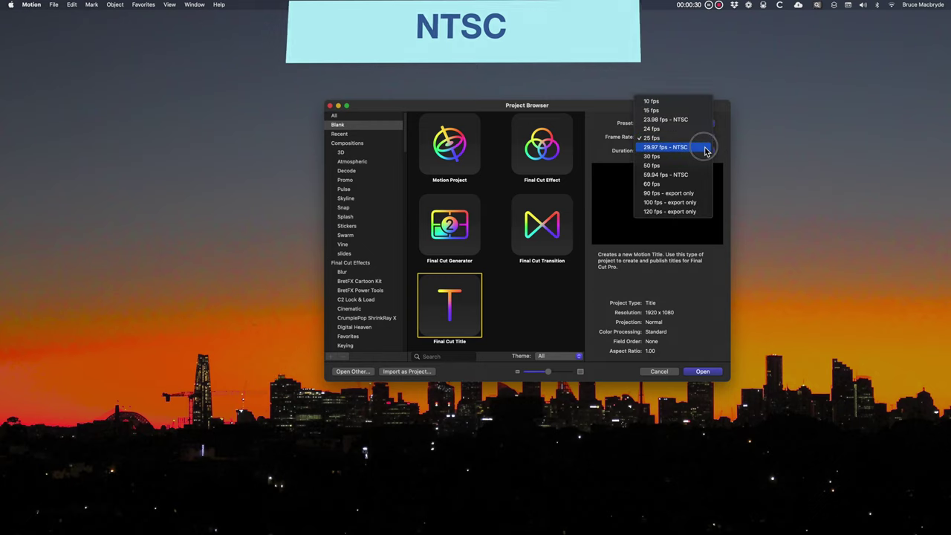
pyautogui.click(705, 139)
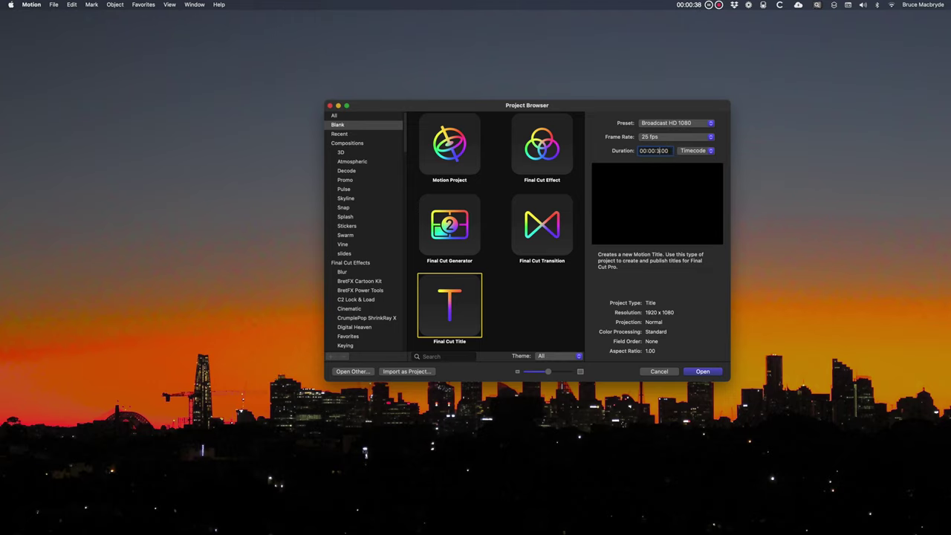
pyautogui.click(707, 375)
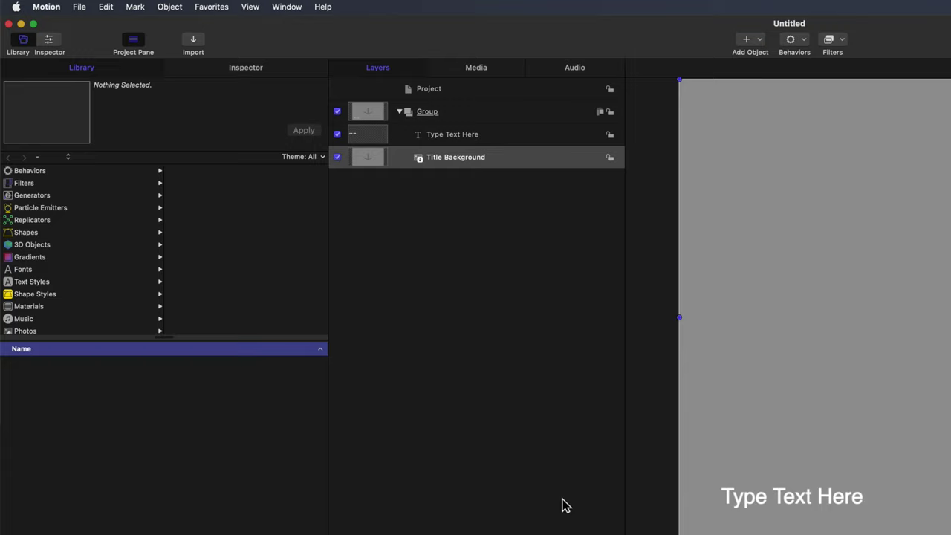
# Delete the Type Text Here text layer, leaving only Title Background in the Group
pyautogui.click(431, 160)
pyautogui.click(444, 136)
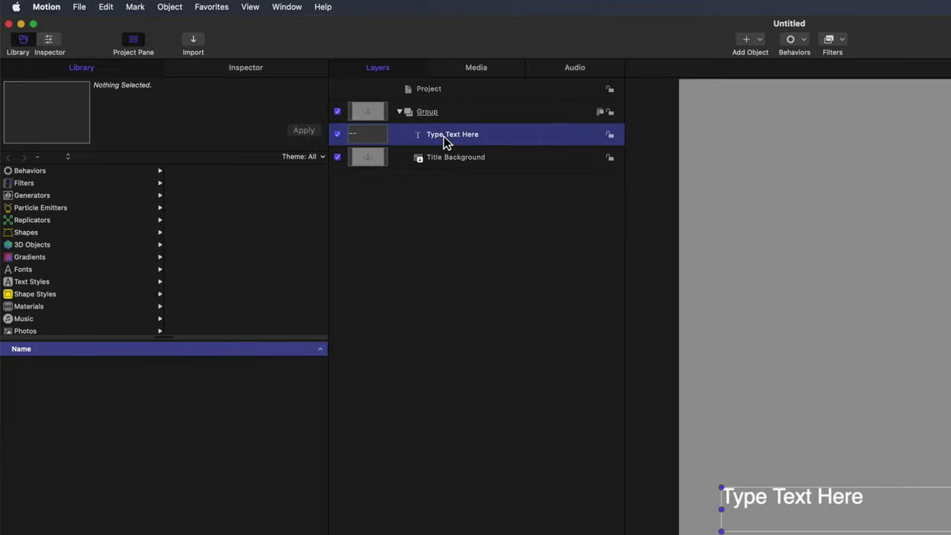
pyautogui.press('Delete')
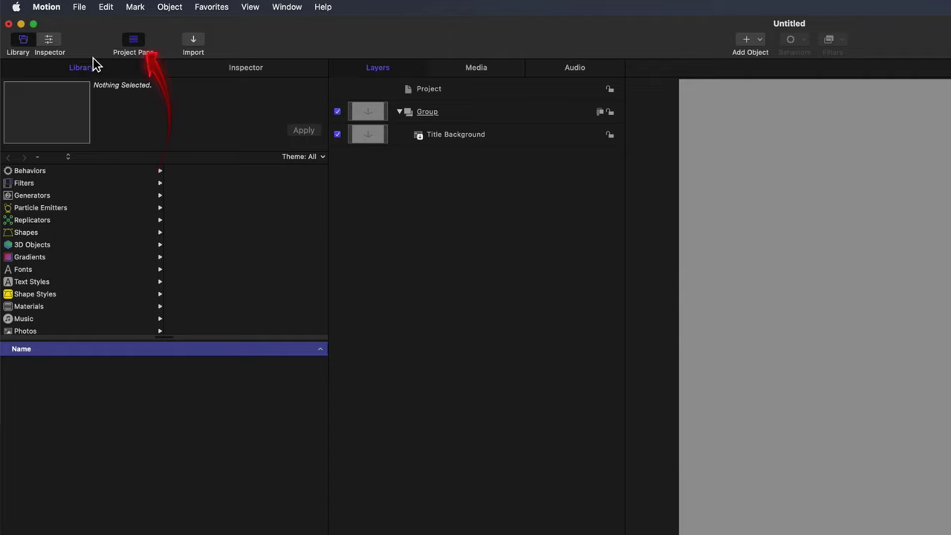
pyautogui.click(80, 7)
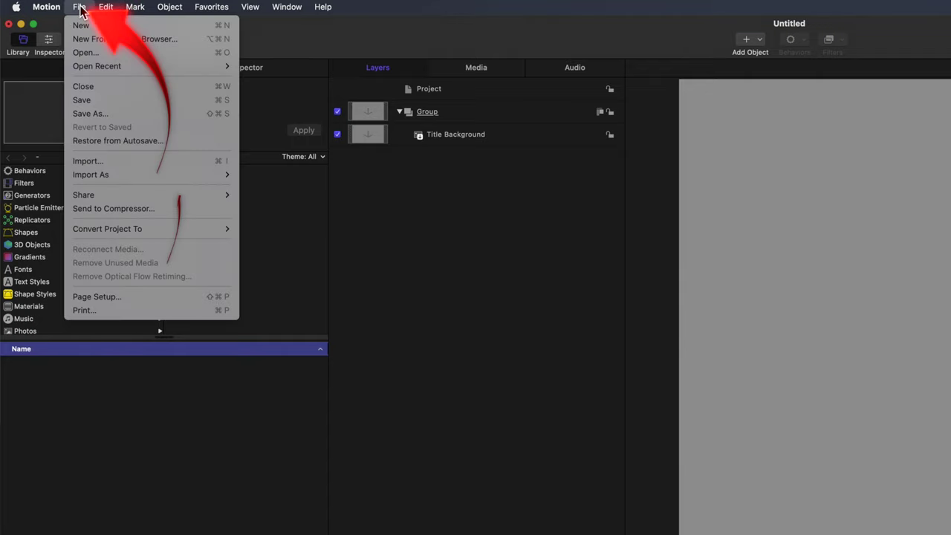
# Publish the title as template 'Empty Adjustment Layer' in a new New Adjustement Layer category, theme None
pyautogui.click(99, 99)
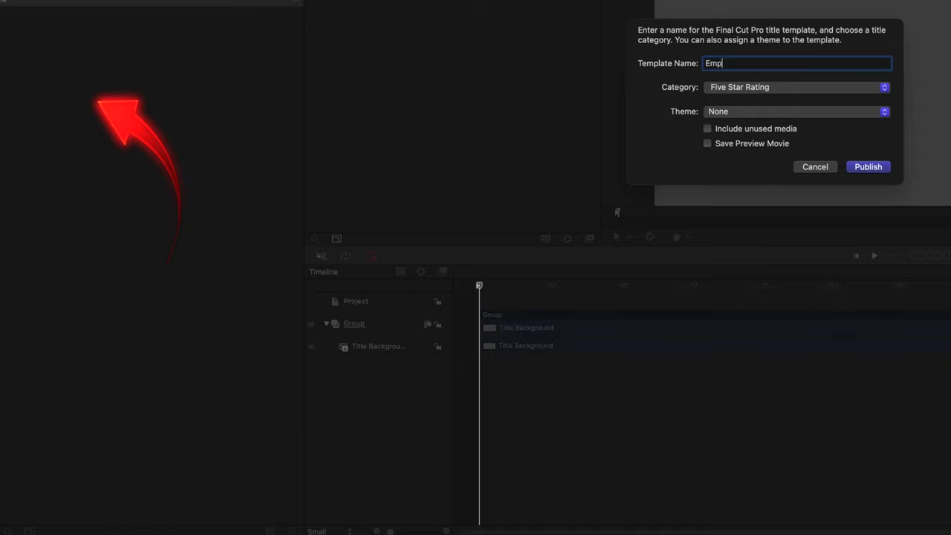
pyautogui.write('Adju')
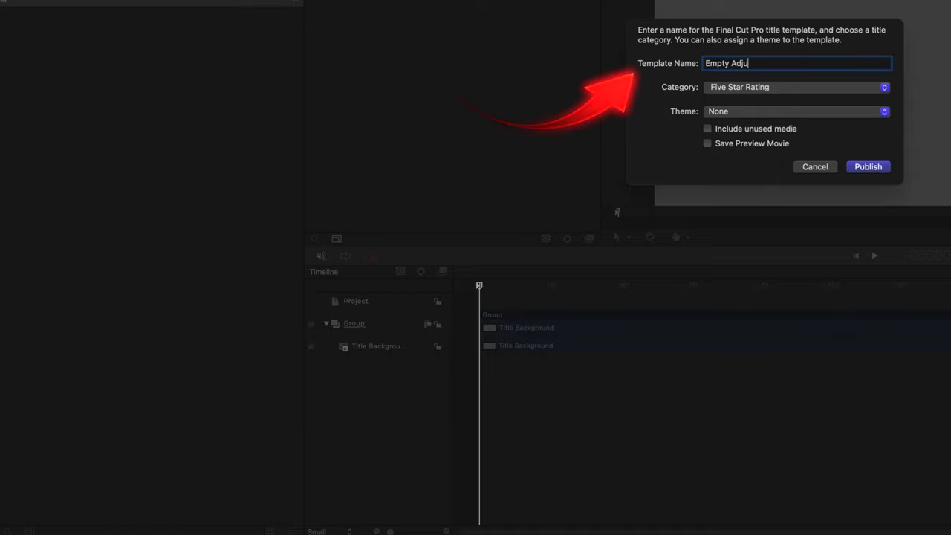
pyautogui.write('stment Layer')
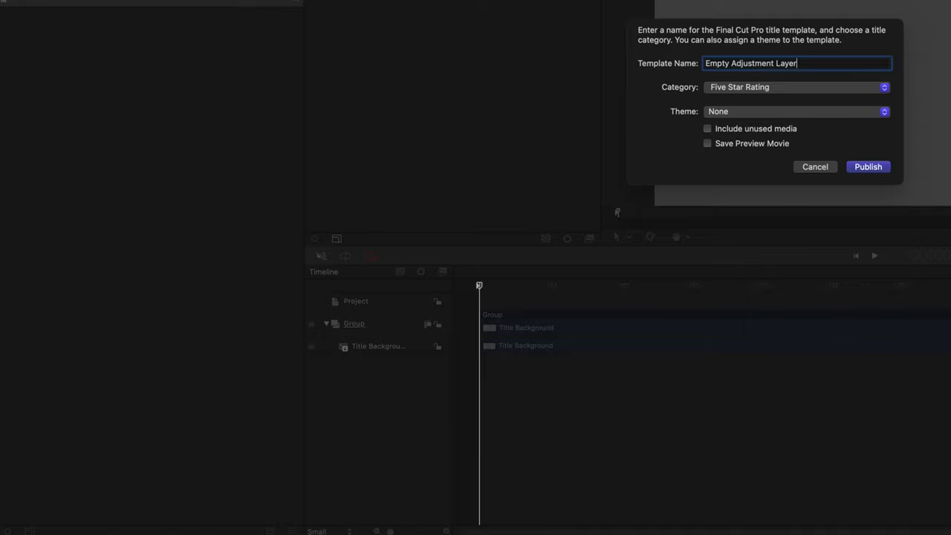
pyautogui.click(765, 88)
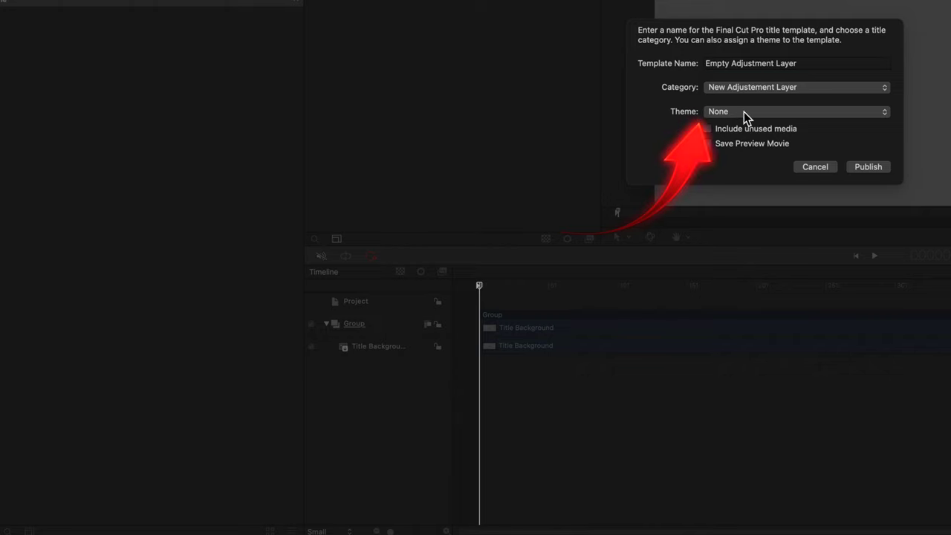
pyautogui.click(743, 111)
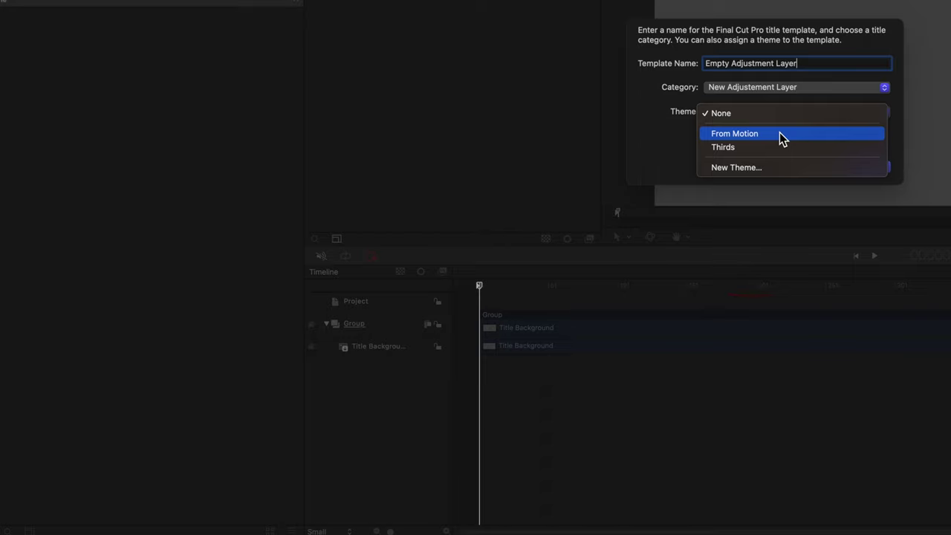
pyautogui.click(665, 137)
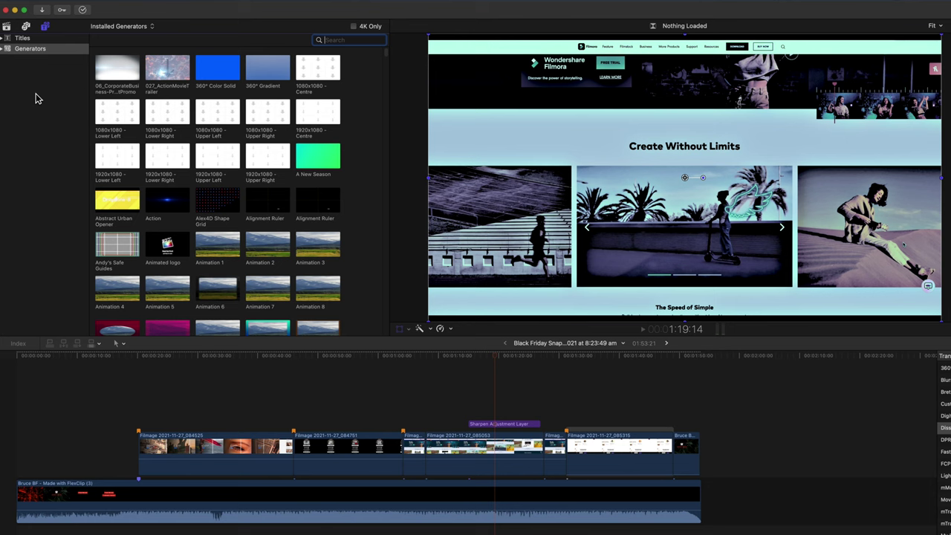
# Place Empty Adjustment Layer from the New Adjustement Layer titles above the first clips
pyautogui.click(45, 27)
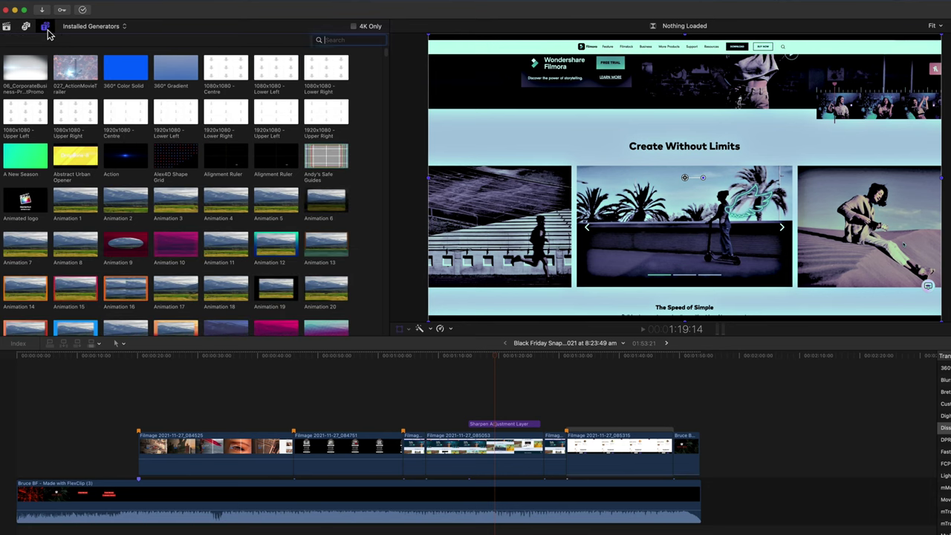
pyautogui.click(45, 26)
pyautogui.click(9, 37)
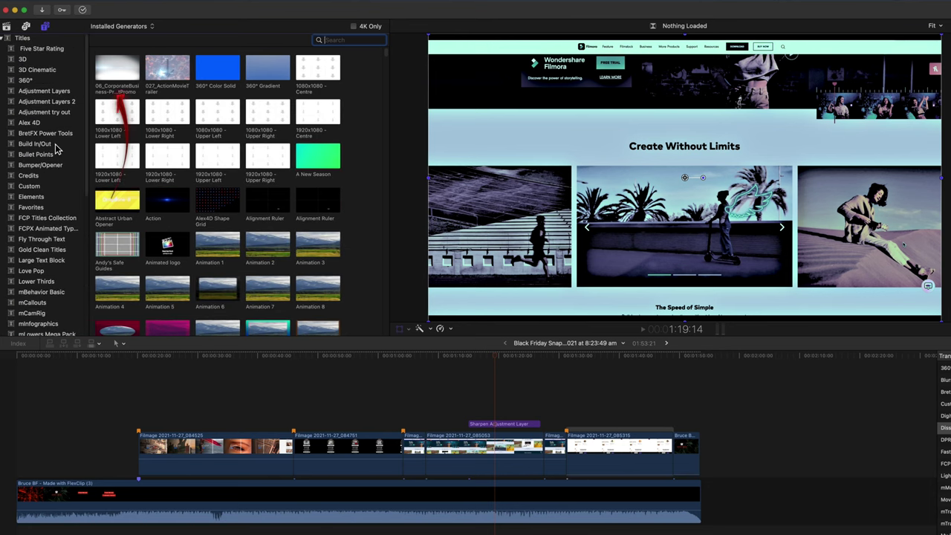
pyautogui.scroll(-3, 58, 150)
pyautogui.scroll(-4, 52, 193)
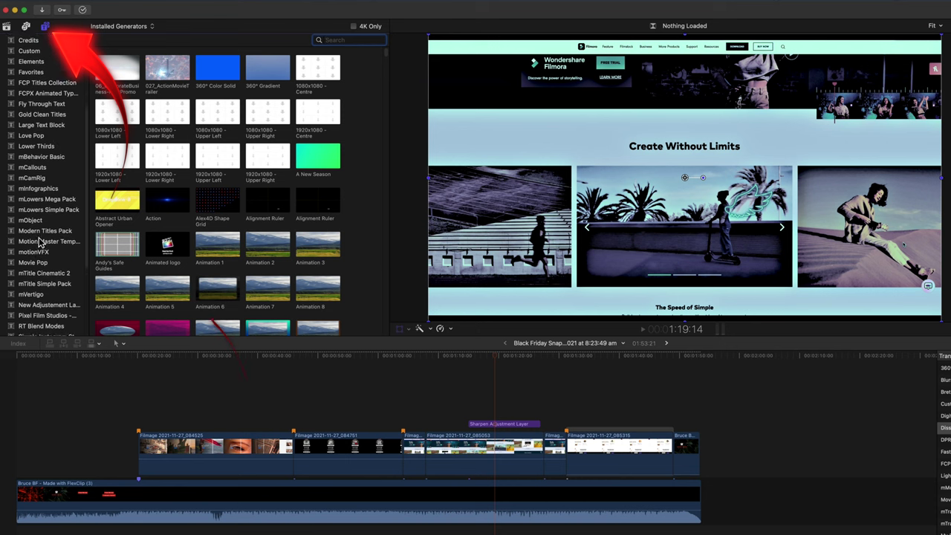
pyautogui.click(45, 300)
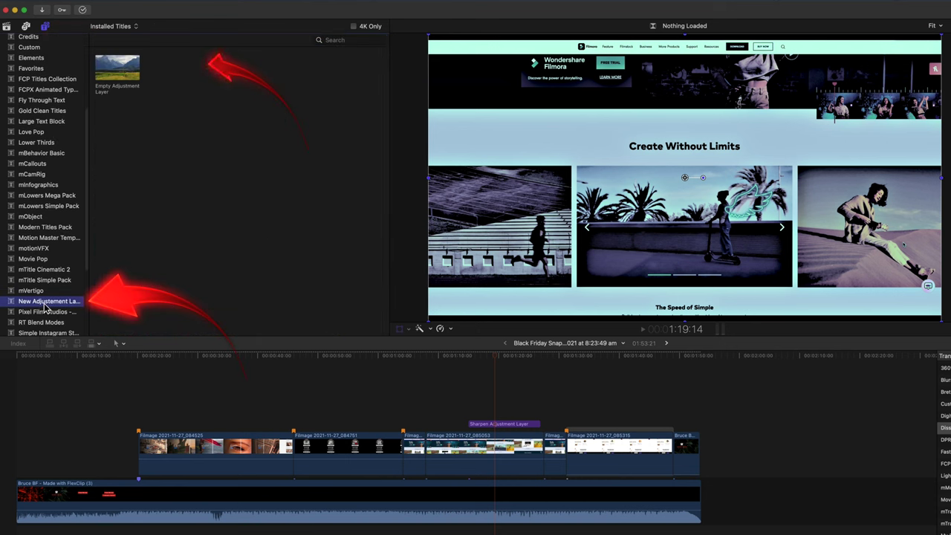
pyautogui.moveTo(117, 67); pyautogui.dragTo(130, 383)
# Brighten its highlights and desaturate midtones with Color Wheels, then stack two more copies above it
pyautogui.click(157, 356)
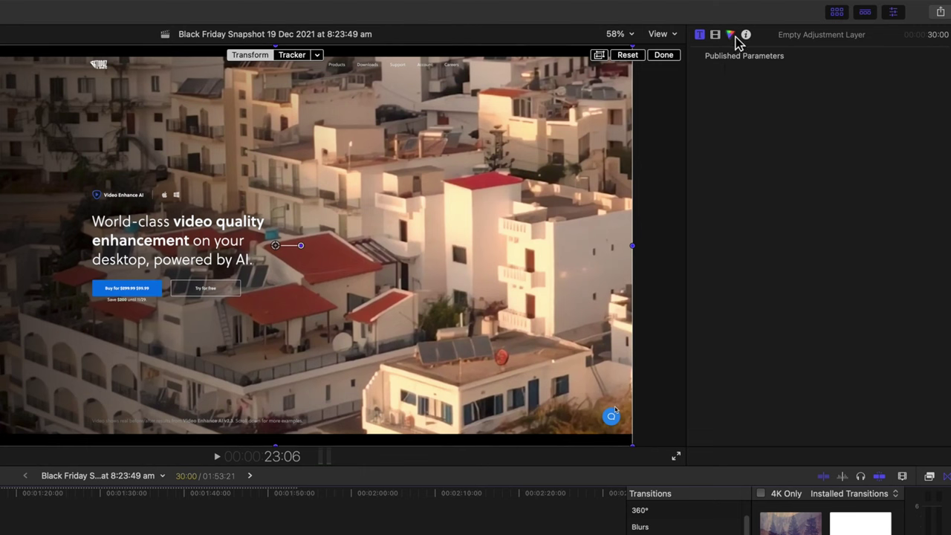
pyautogui.click(731, 35)
pyautogui.moveTo(934, 235); pyautogui.dragTo(916, 174)
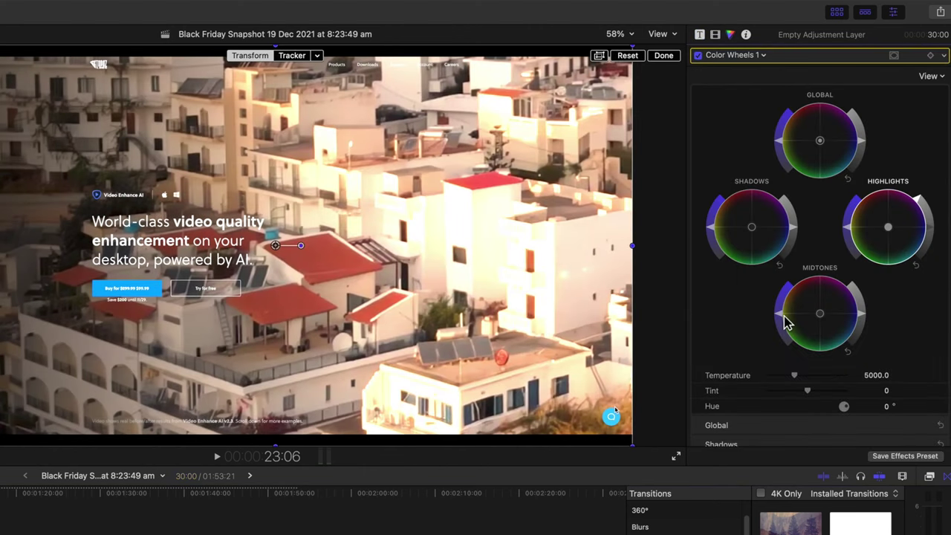
pyautogui.moveTo(783, 315); pyautogui.dragTo(806, 388)
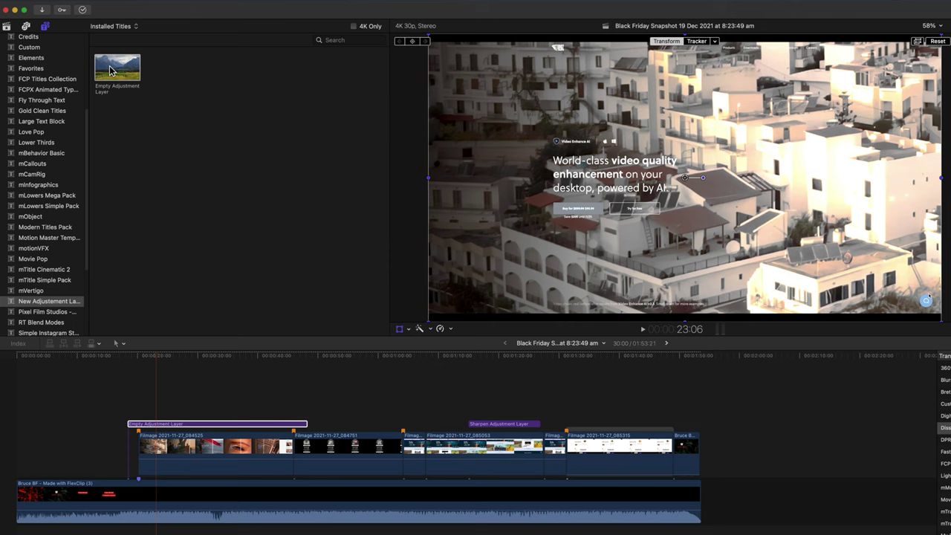
pyautogui.moveTo(113, 72); pyautogui.dragTo(145, 382)
pyautogui.moveTo(127, 71); pyautogui.dragTo(150, 385)
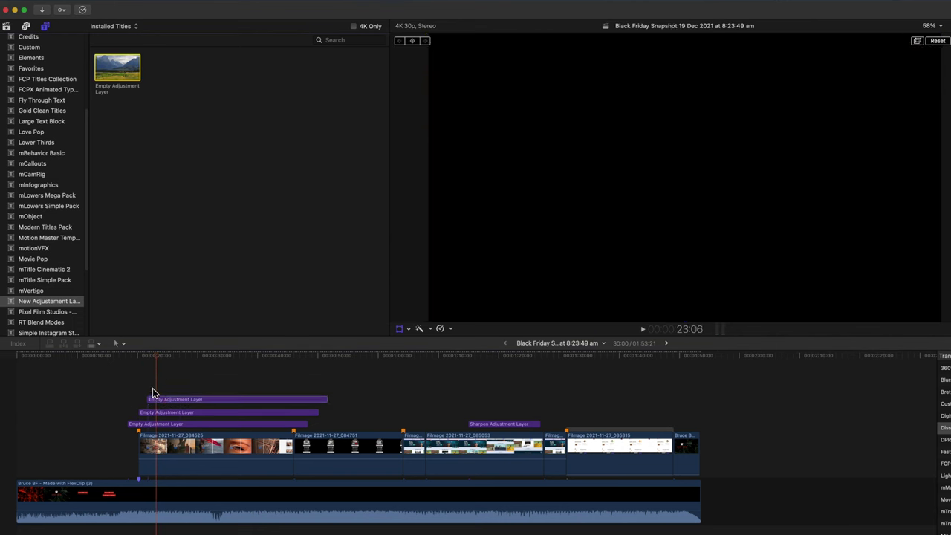
# Stack a fourth Empty Adjustment Layer on top and disable the top and bottom adjustment layers
pyautogui.moveTo(120, 72); pyautogui.dragTo(159, 392)
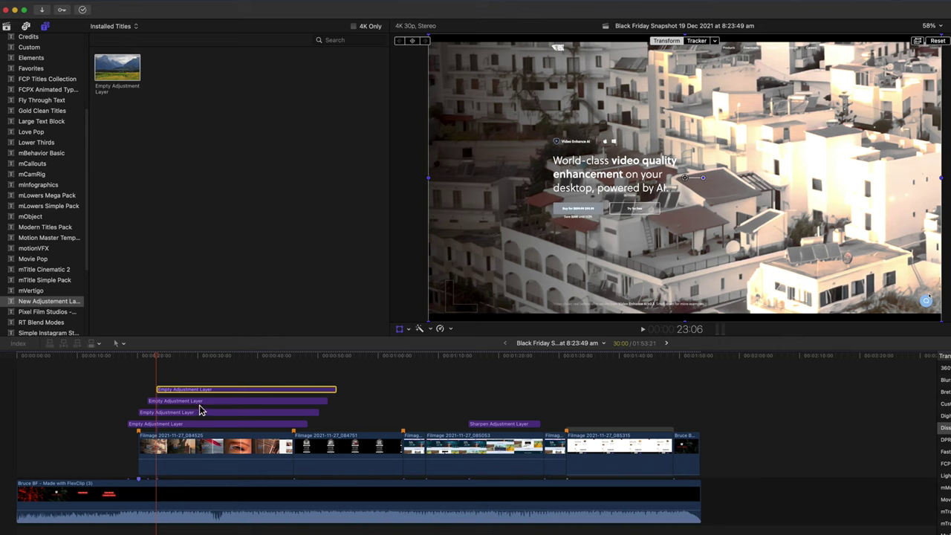
pyautogui.press('v')
pyautogui.click(185, 424)
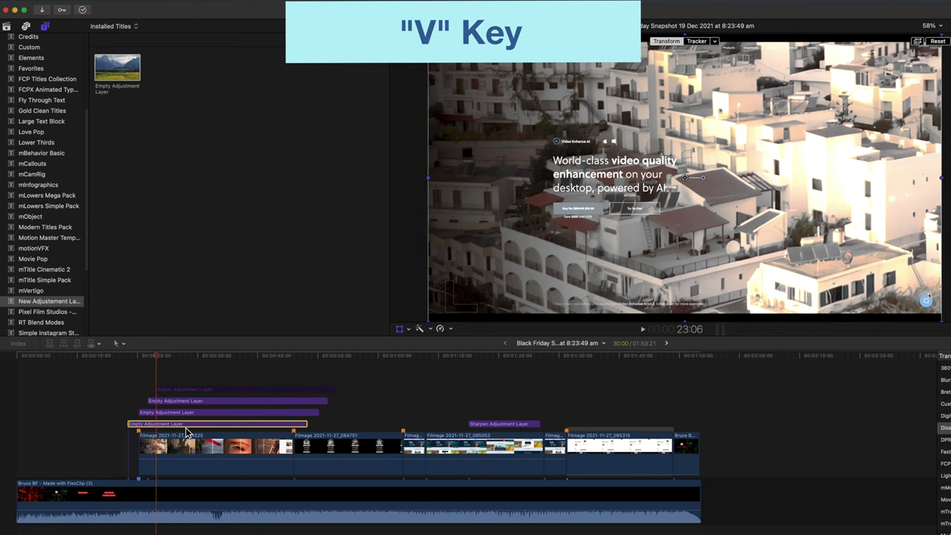
pyautogui.press('v')
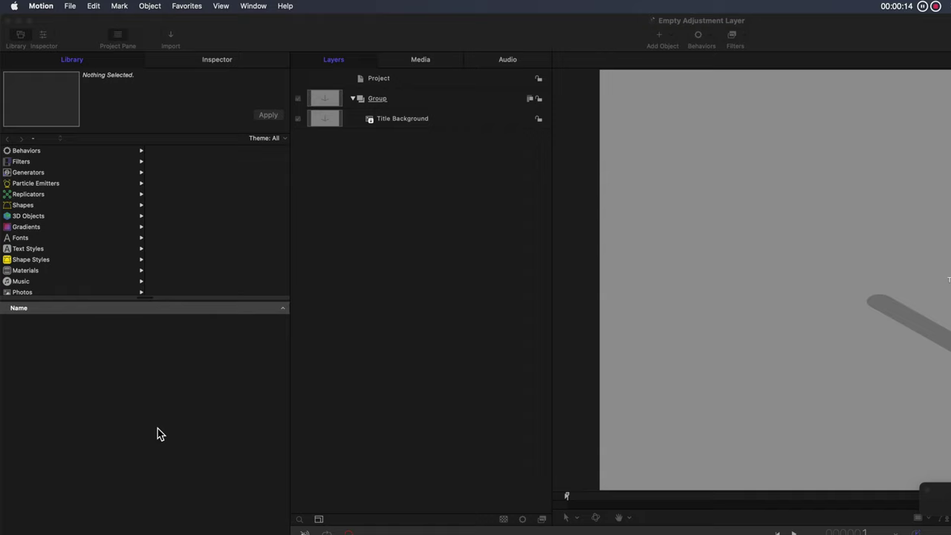
# Publish a copy as title template 'Color Efeects' in the New Adjustement Layer category
pyautogui.click(158, 434)
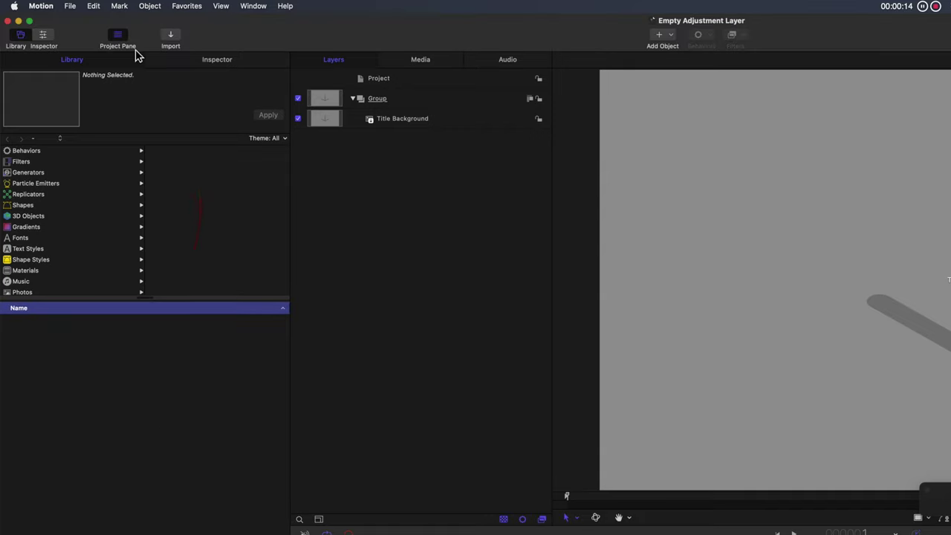
pyautogui.click(72, 7)
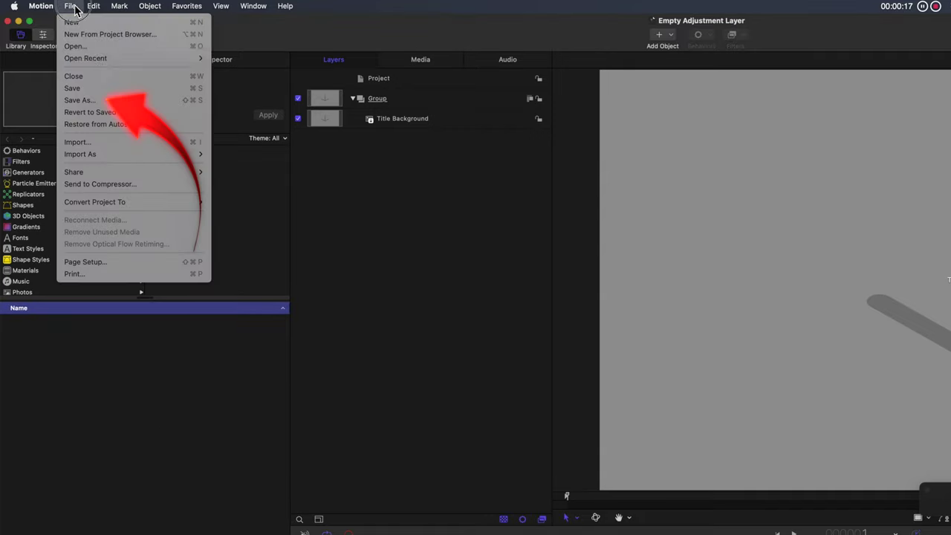
pyautogui.click(96, 105)
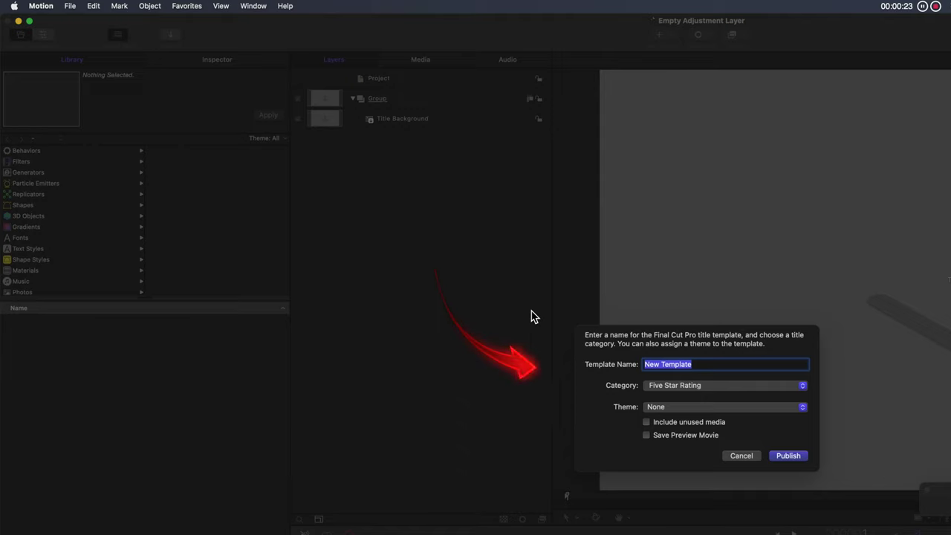
pyautogui.write('Color Efeects')
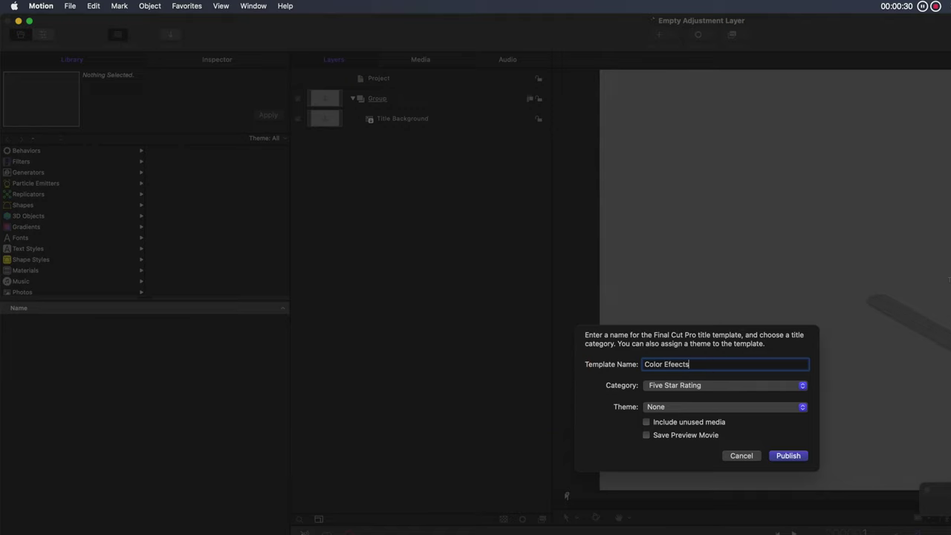
pyautogui.click(728, 386)
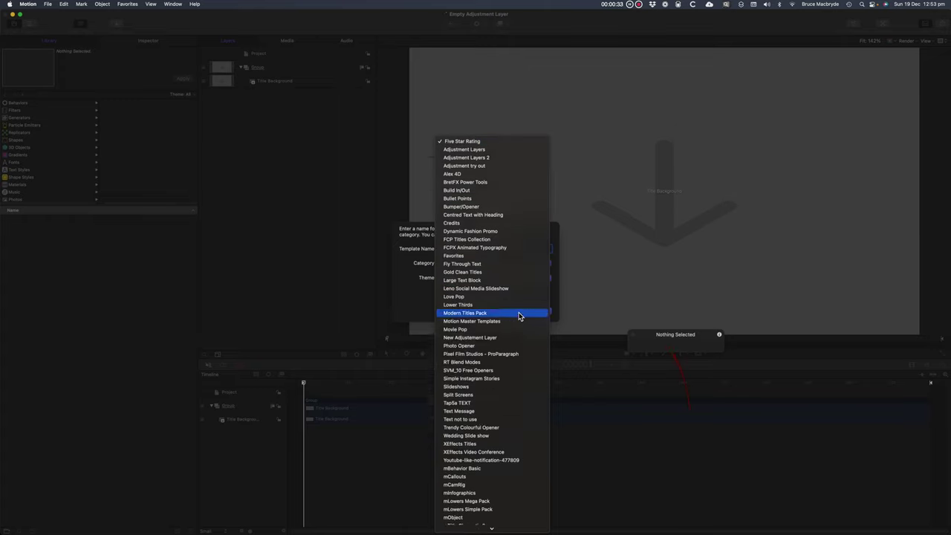
pyautogui.scroll(-2, 518, 312)
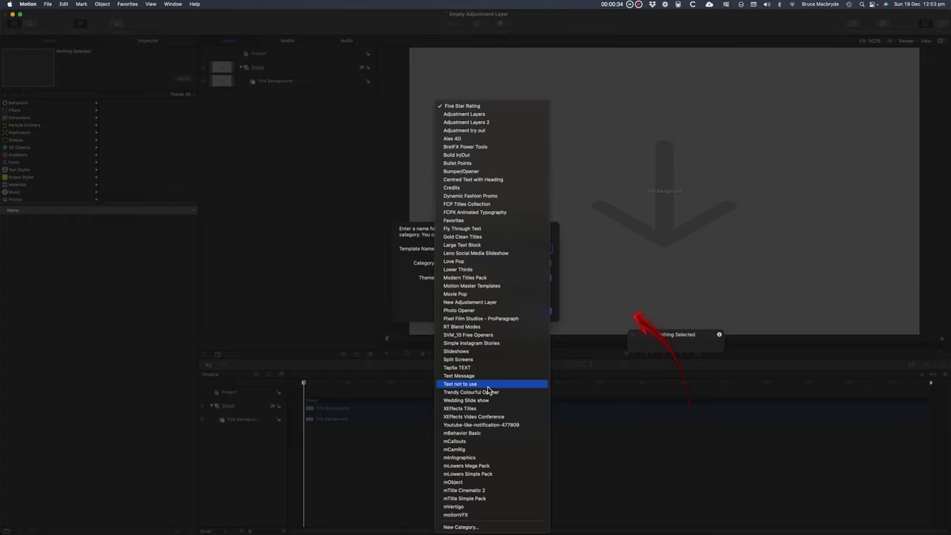
pyautogui.click(477, 302)
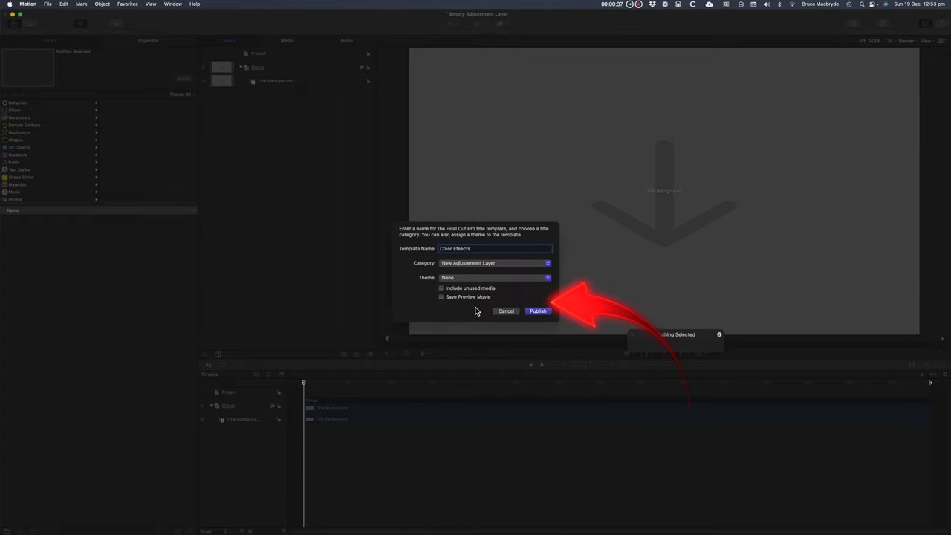
pyautogui.click(543, 312)
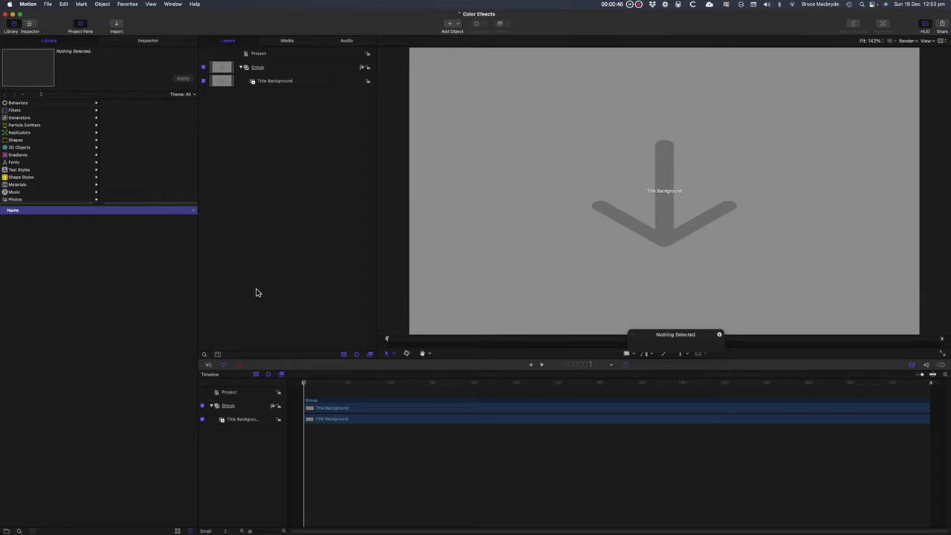
# Publish the project as title template 'Effects' under the New Adjustement Layer category
pyautogui.click(48, 3)
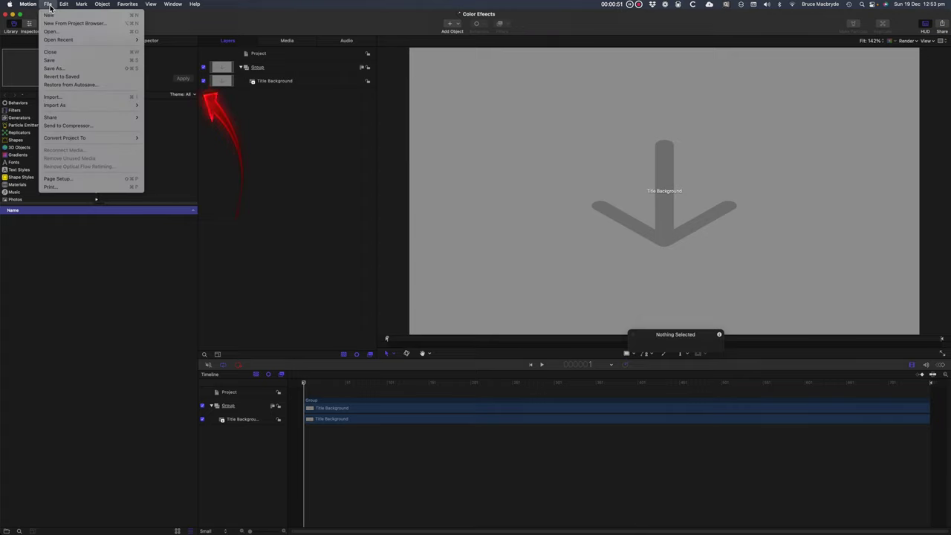
pyautogui.click(75, 69)
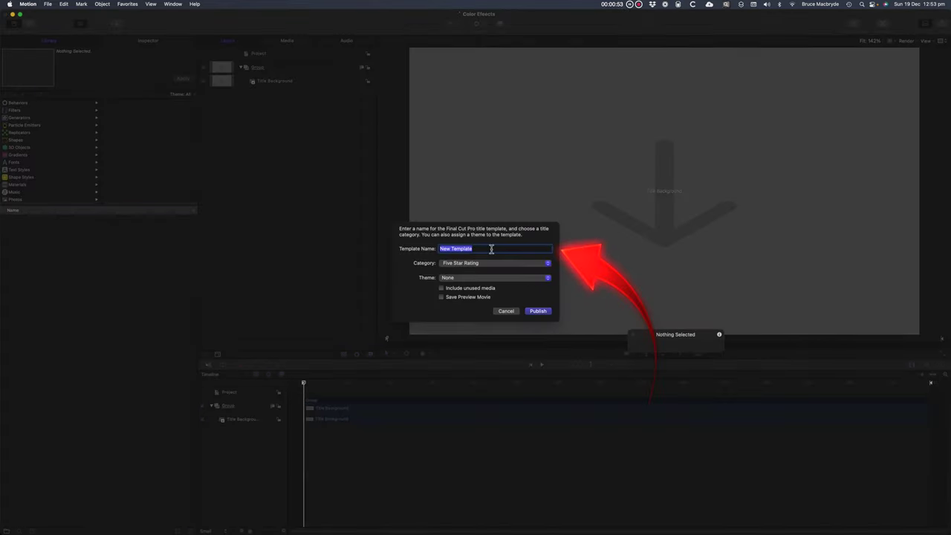
pyautogui.write('Effects')
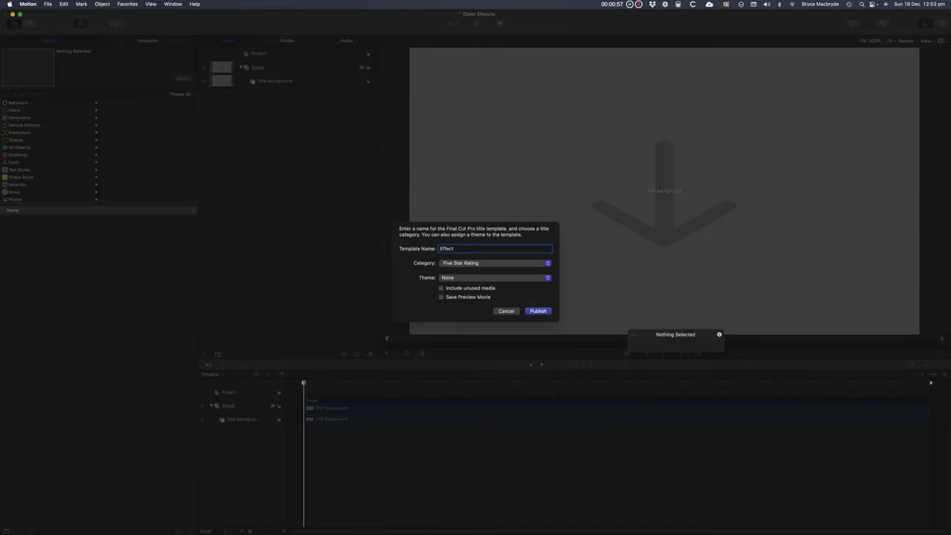
pyautogui.click(476, 265)
pyautogui.scroll(-5, 486, 380)
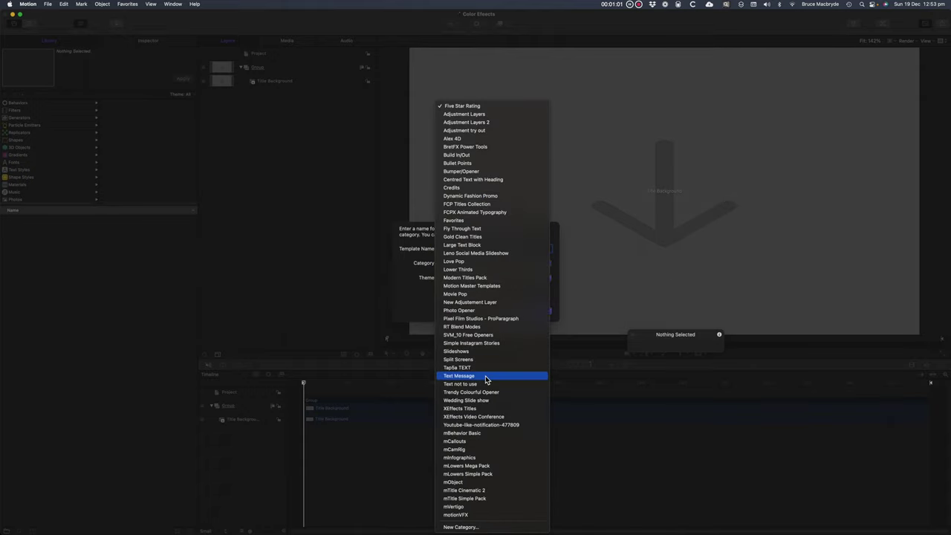
pyautogui.click(478, 306)
pyautogui.click(542, 310)
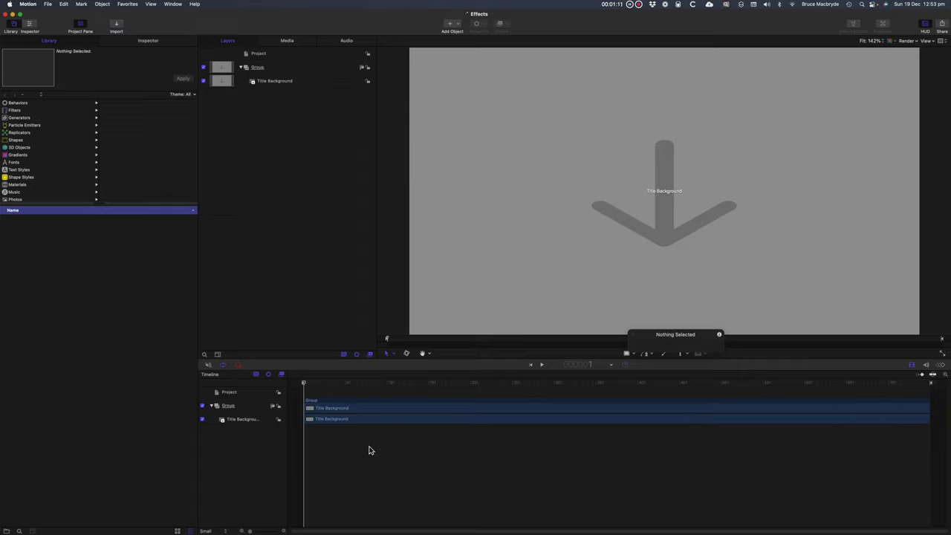
pyautogui.click(52, 4)
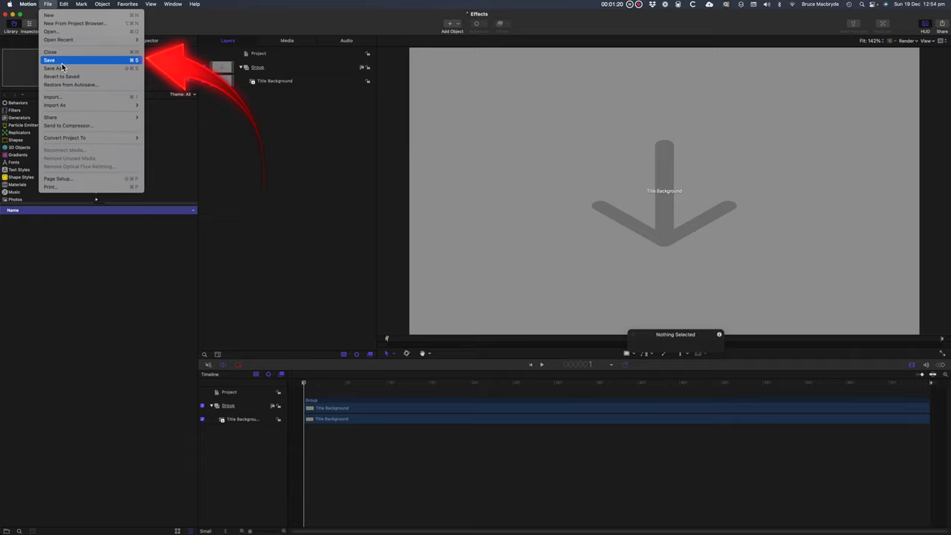
pyautogui.press('Escape')
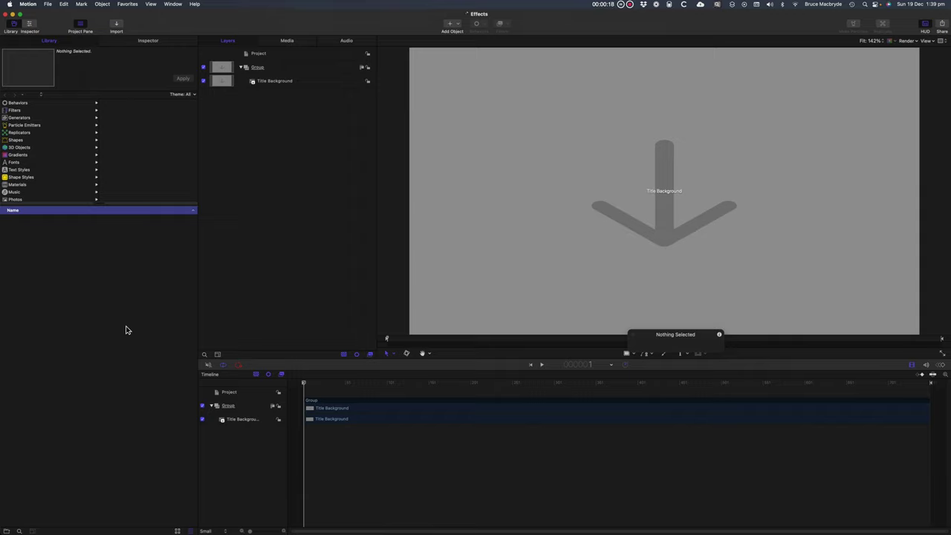
pyautogui.click(300, 387)
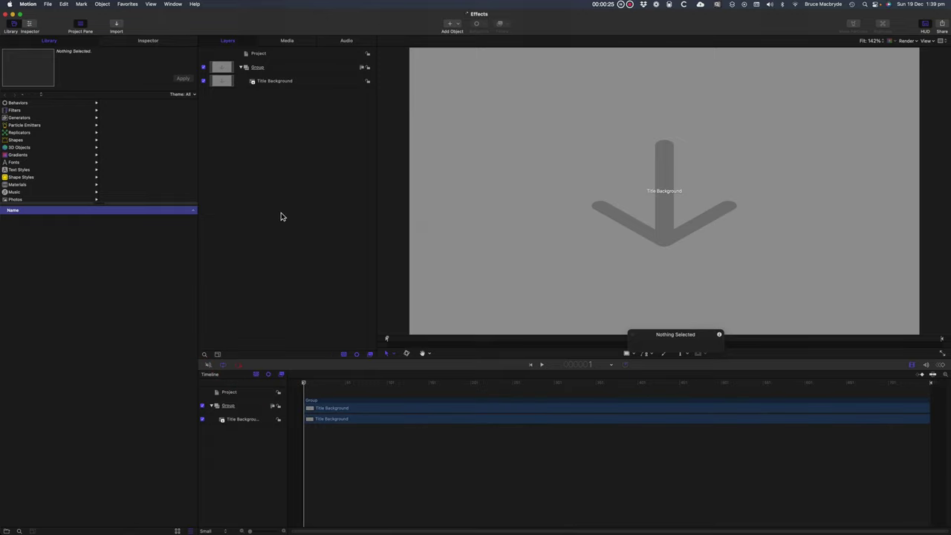
# Add a Gaussian Blur filter to the Group layer
pyautogui.click(257, 68)
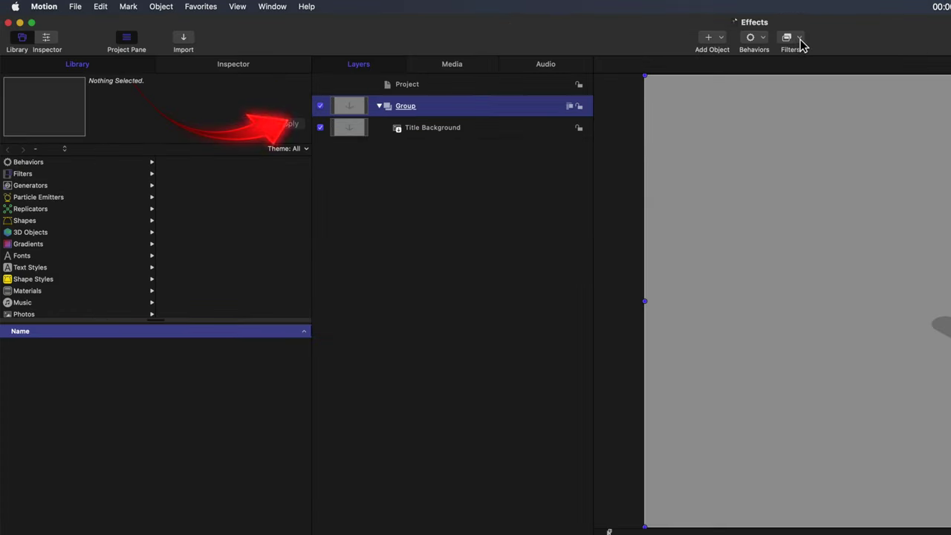
pyautogui.click(509, 25)
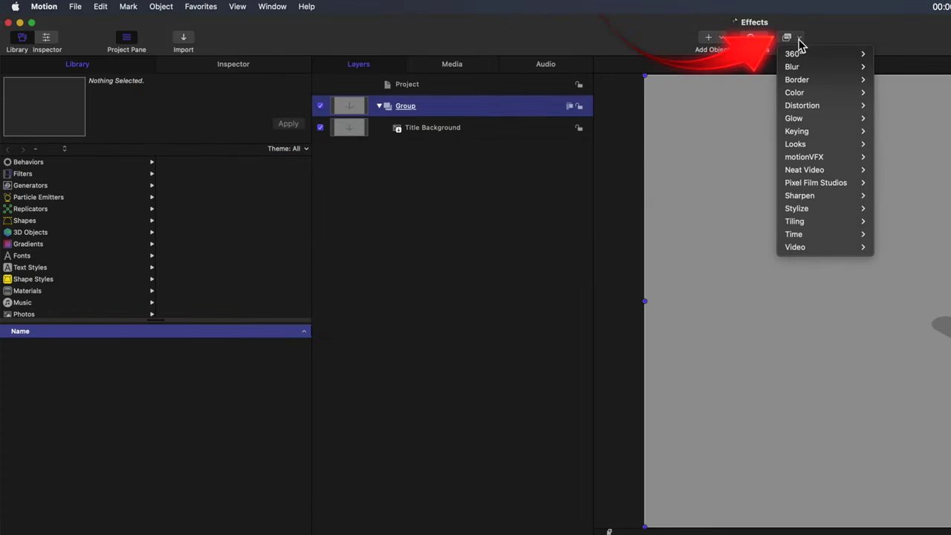
pyautogui.moveTo(804, 68)
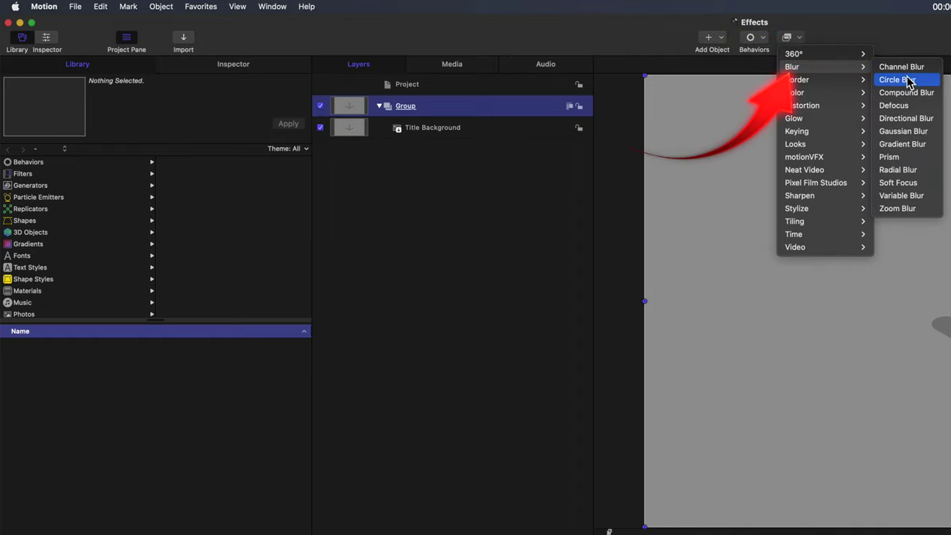
pyautogui.click(924, 136)
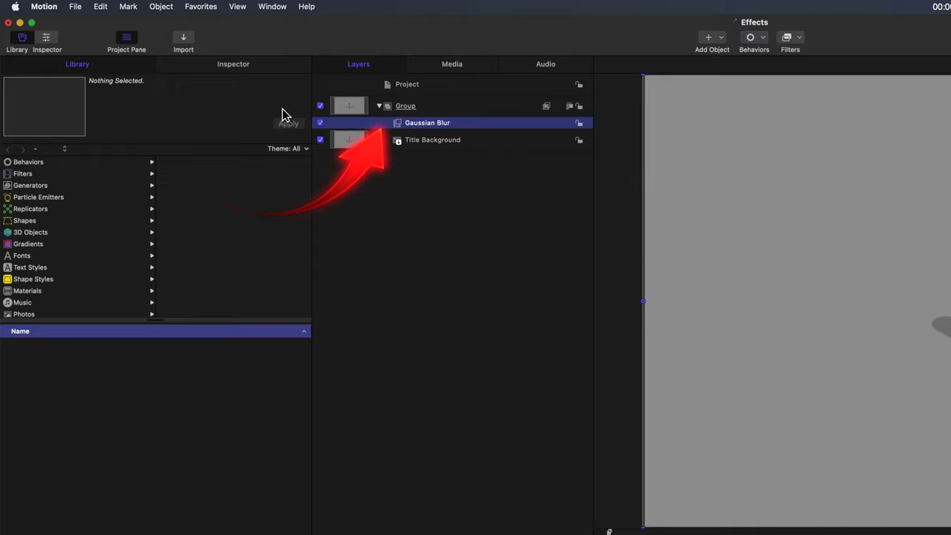
# Publish the whole Gaussian Blur filter for Final Cut Pro from the Inspector's Filters pane
pyautogui.click(236, 68)
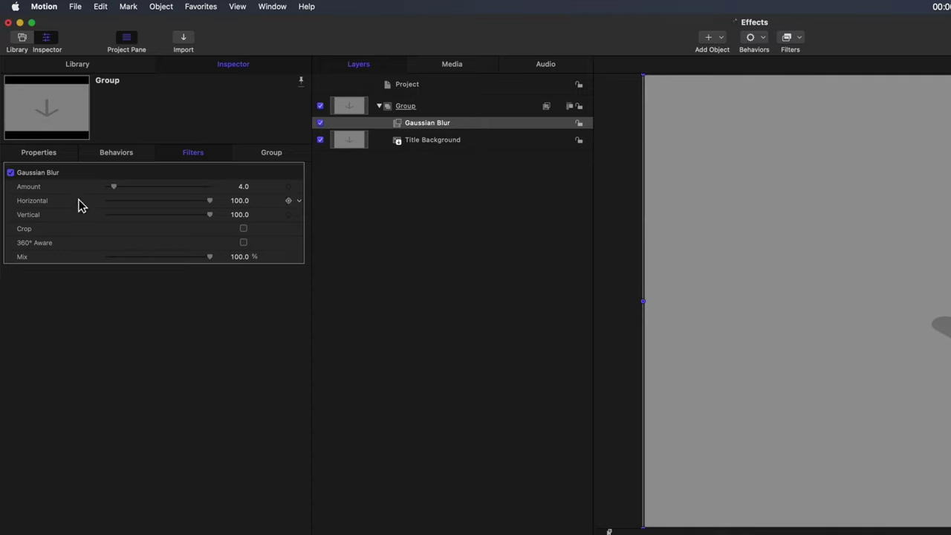
pyautogui.click(201, 159)
pyautogui.click(300, 174)
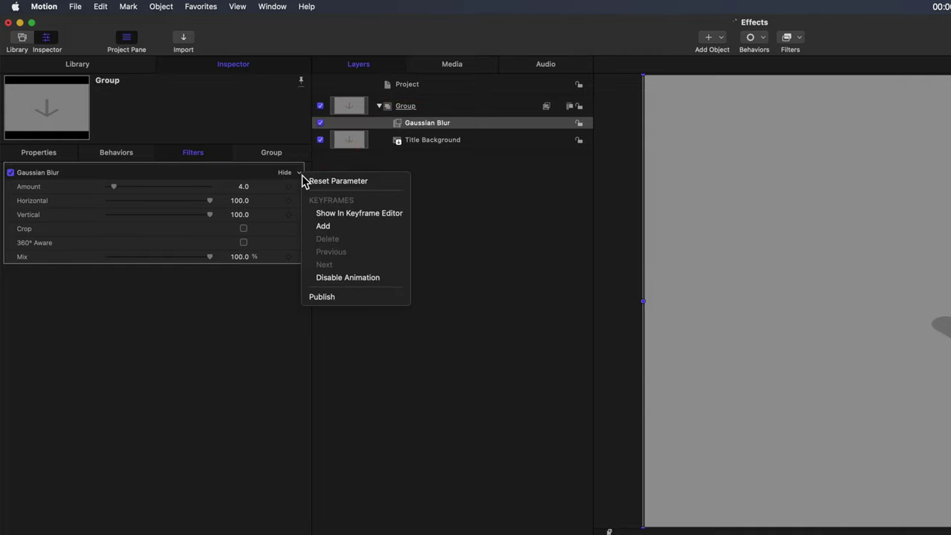
pyautogui.click(346, 296)
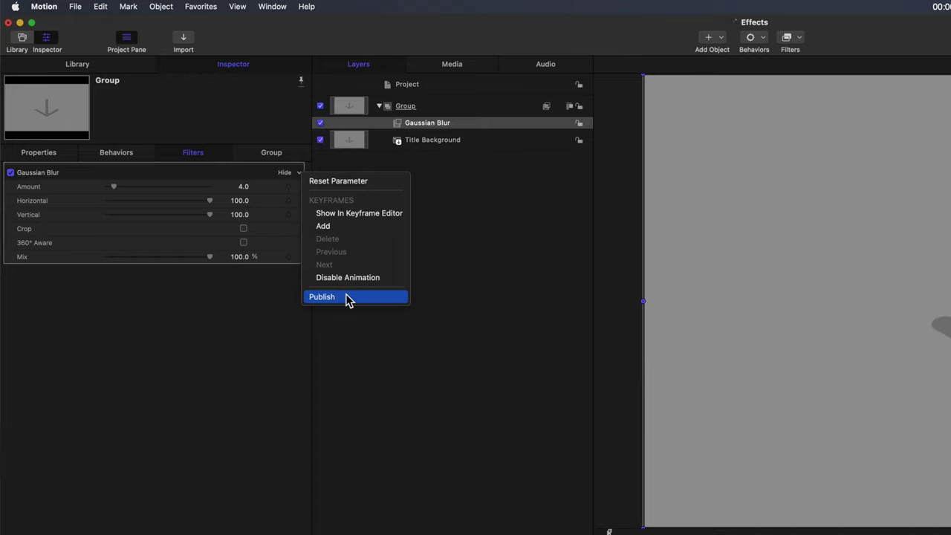
pyautogui.click(347, 297)
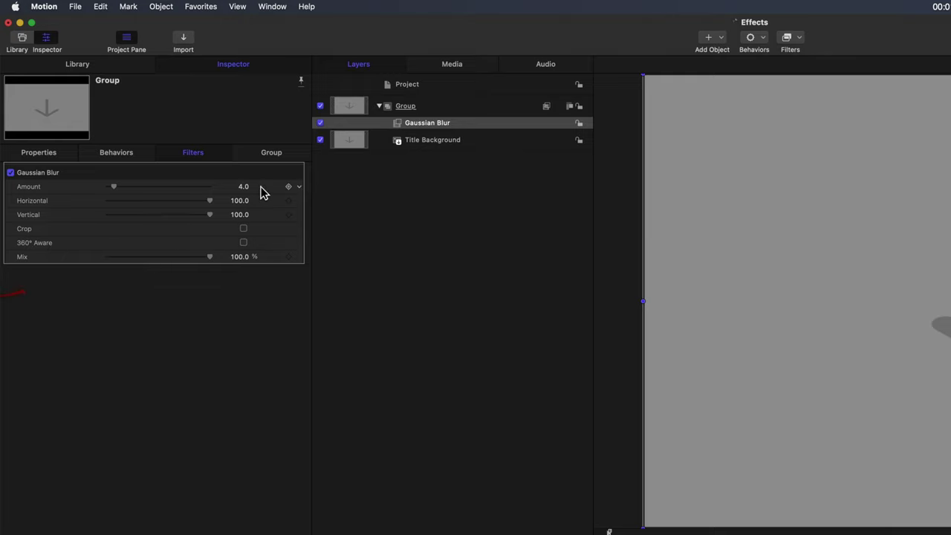
# Raise the Gaussian Blur Amount to 12.0 and publish the Amount parameter
pyautogui.click(119, 188)
pyautogui.moveTo(120, 187); pyautogui.dragTo(131, 188)
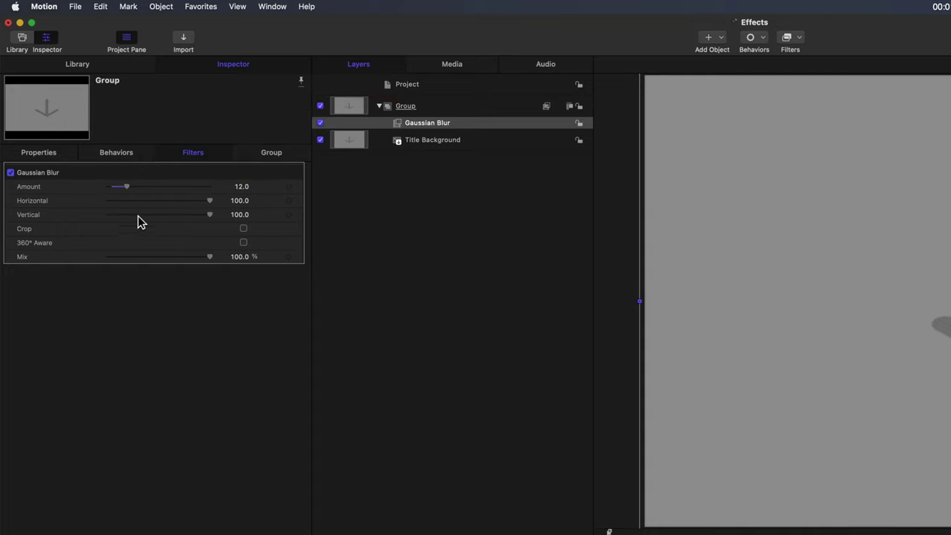
pyautogui.click(300, 188)
pyautogui.click(338, 349)
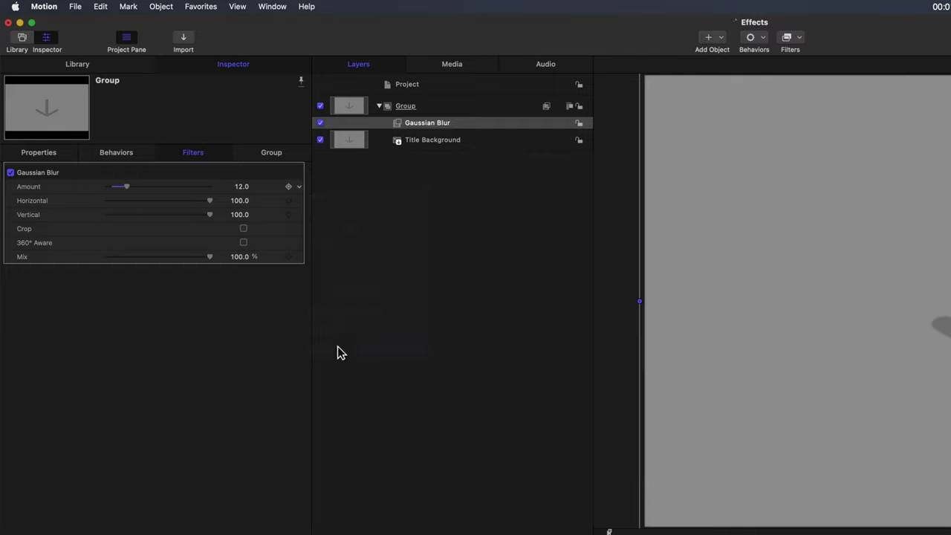
# Publish the Horizontal, Vertical, Crop, 360° Aware and Mix blur parameters
pyautogui.moveTo(304, 209)
pyautogui.click(300, 201)
pyautogui.click(334, 364)
pyautogui.click(301, 216)
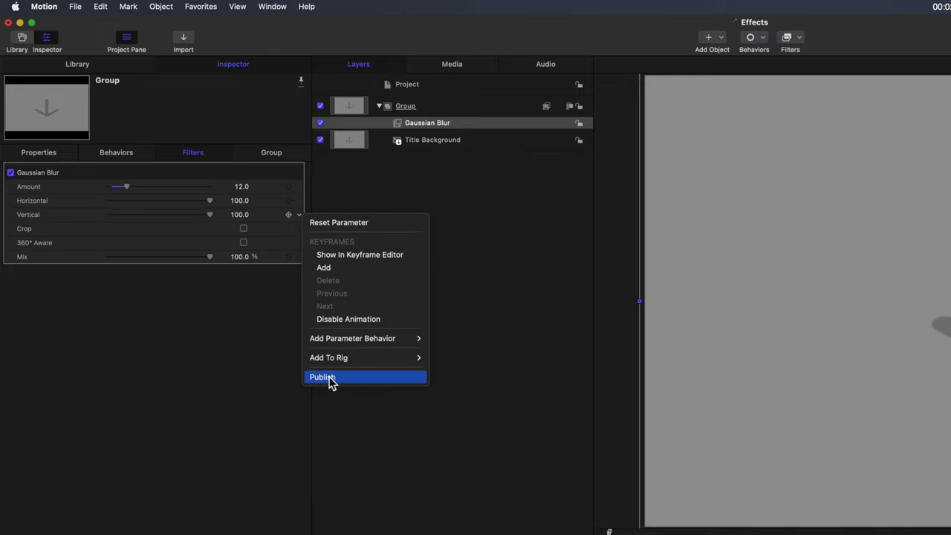
pyautogui.click(329, 377)
pyautogui.click(299, 229)
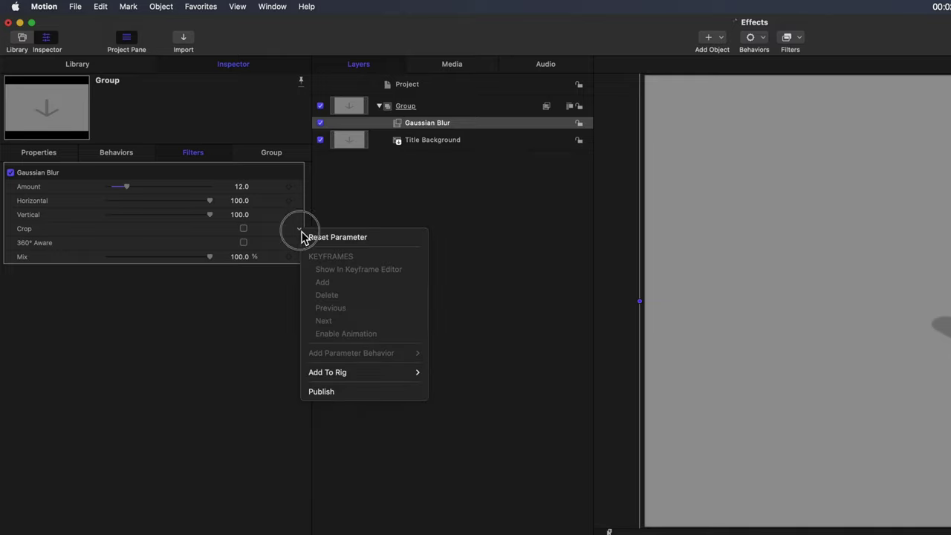
pyautogui.click(342, 393)
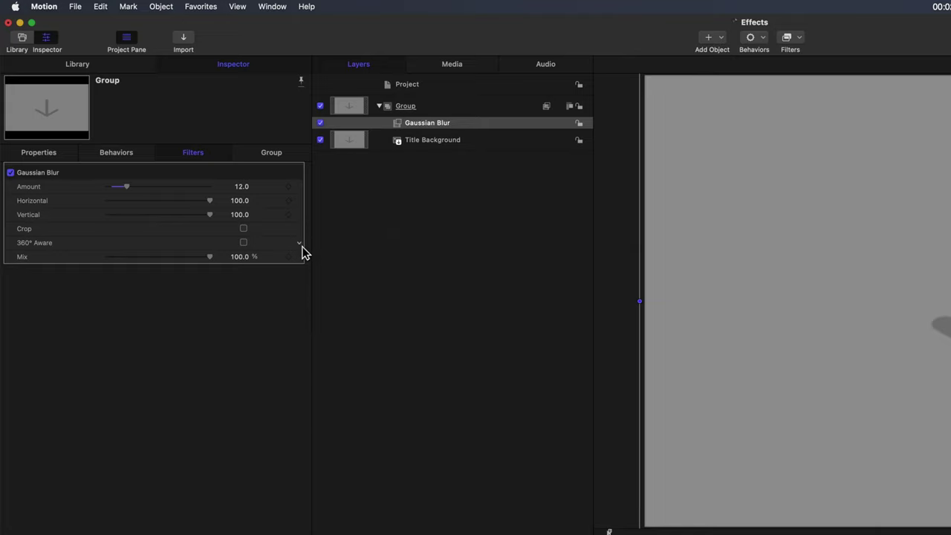
pyautogui.click(300, 244)
pyautogui.click(334, 408)
pyautogui.click(300, 256)
pyautogui.click(331, 425)
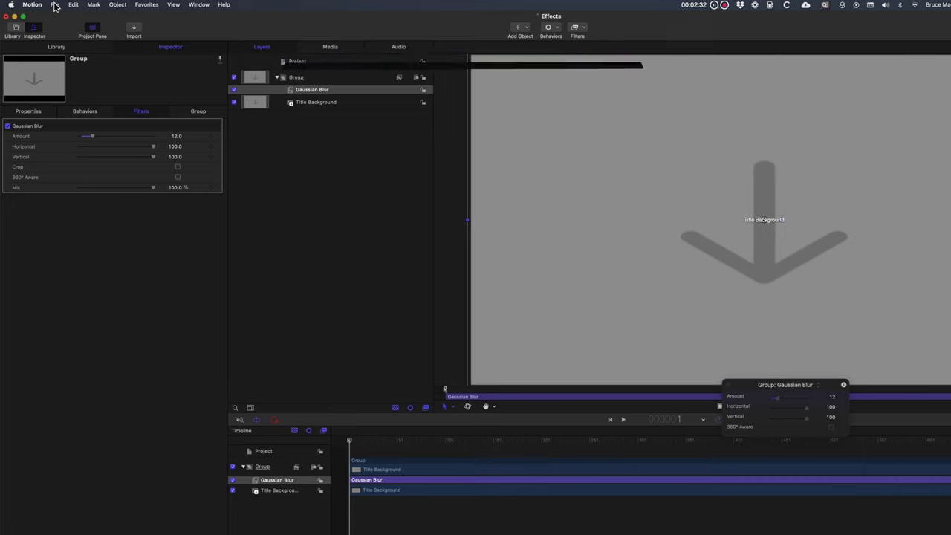
pyautogui.click(54, 5)
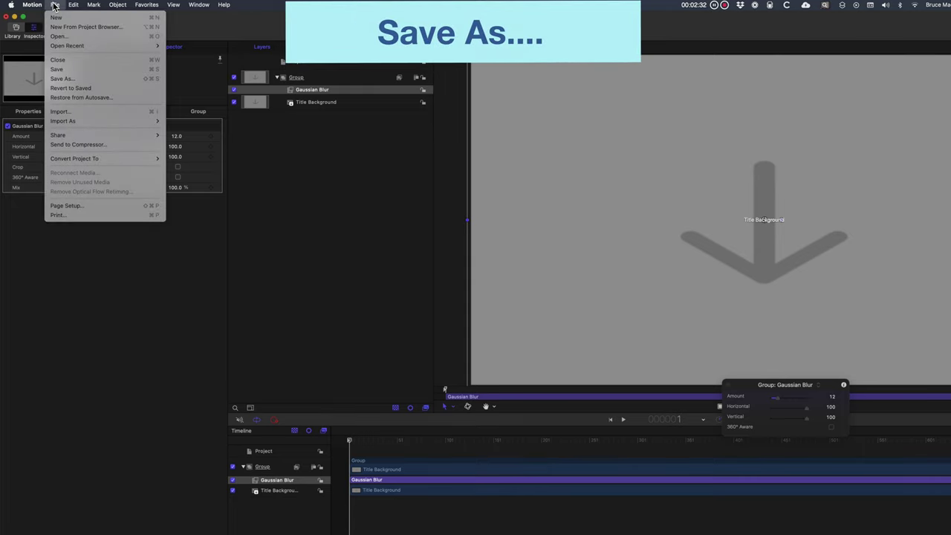
# Publish the blur setup as template 'Blur 12' in the New Adjustement Layer category
pyautogui.click(66, 79)
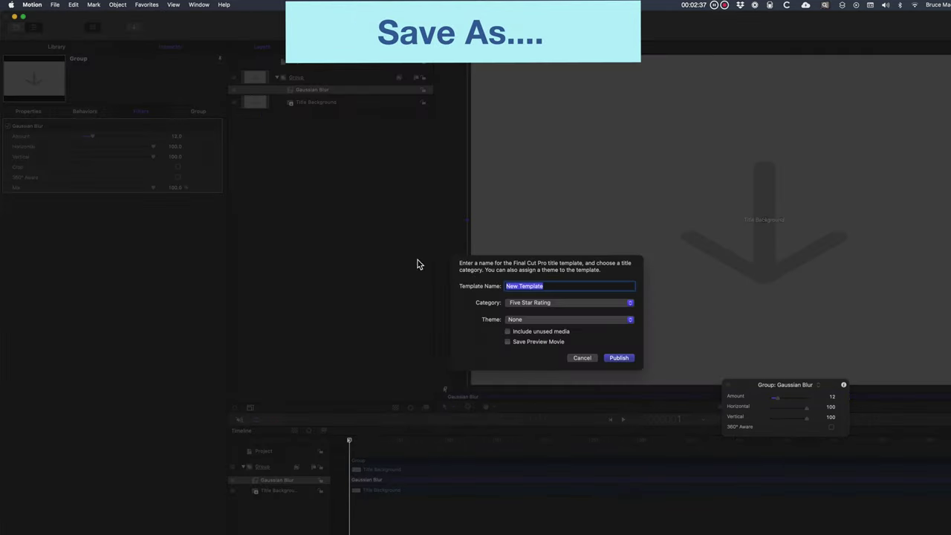
pyautogui.write('Blur 12')
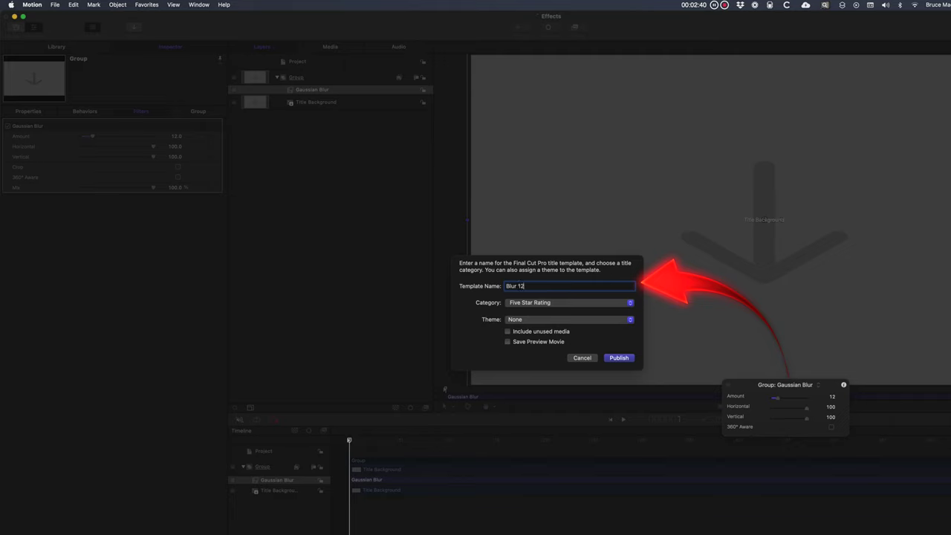
pyautogui.click(552, 303)
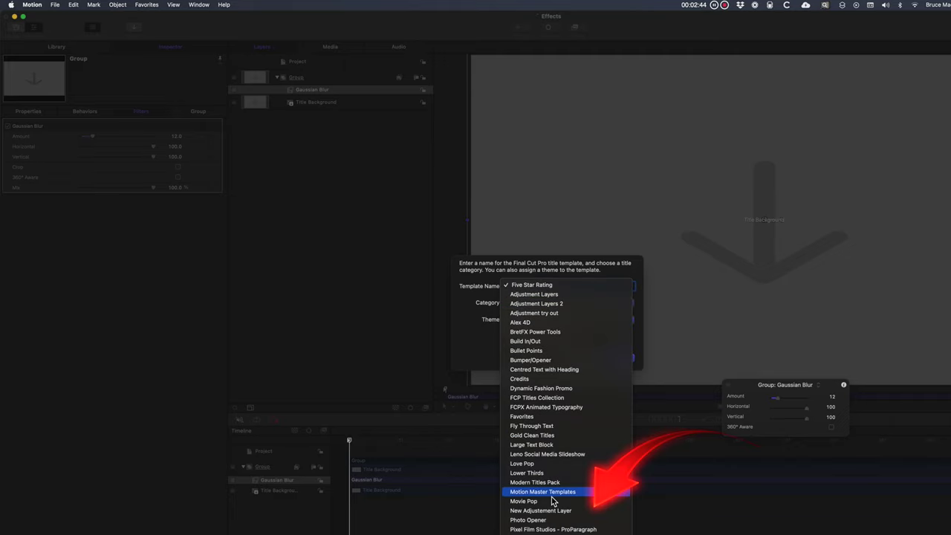
pyautogui.click(552, 511)
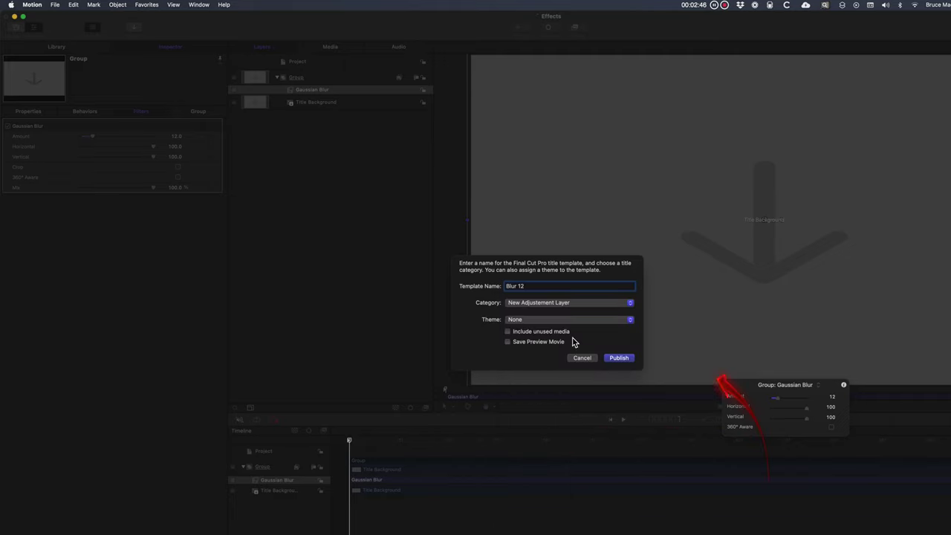
pyautogui.click(625, 358)
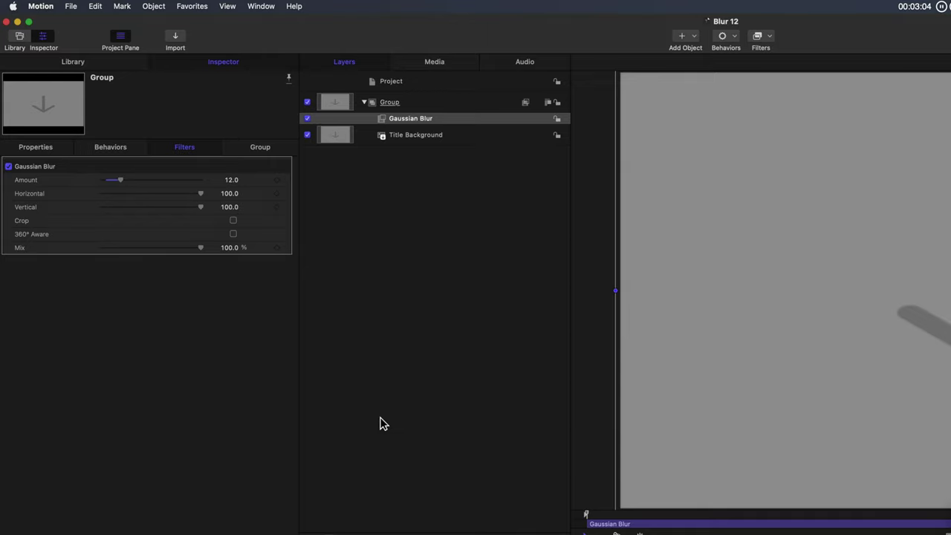
# Add a Sharpen filter to the Group and publish the whole filter
pyautogui.click(392, 104)
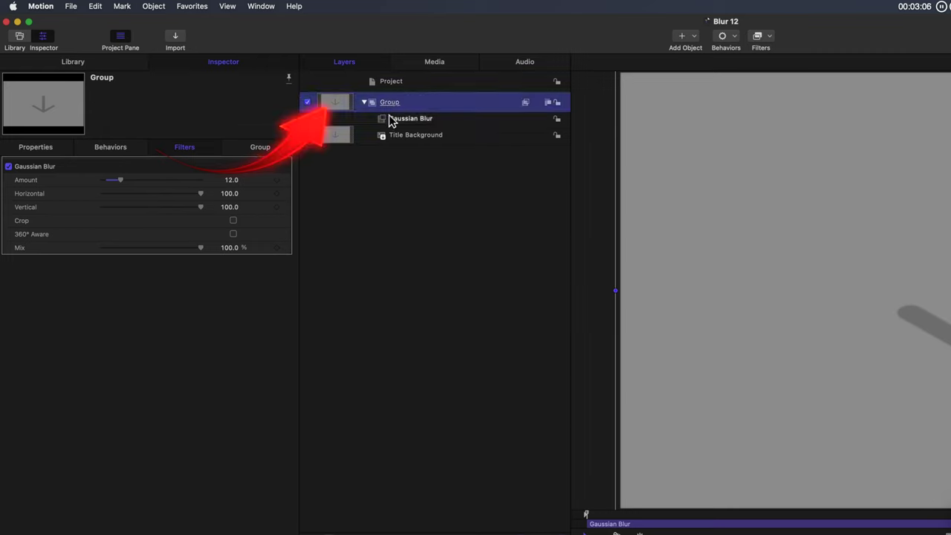
pyautogui.click(770, 39)
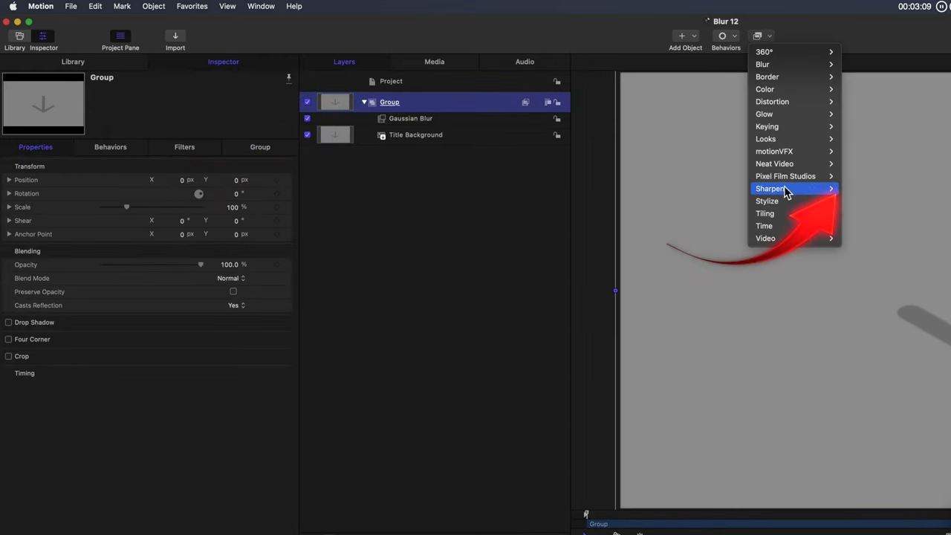
pyautogui.moveTo(785, 192)
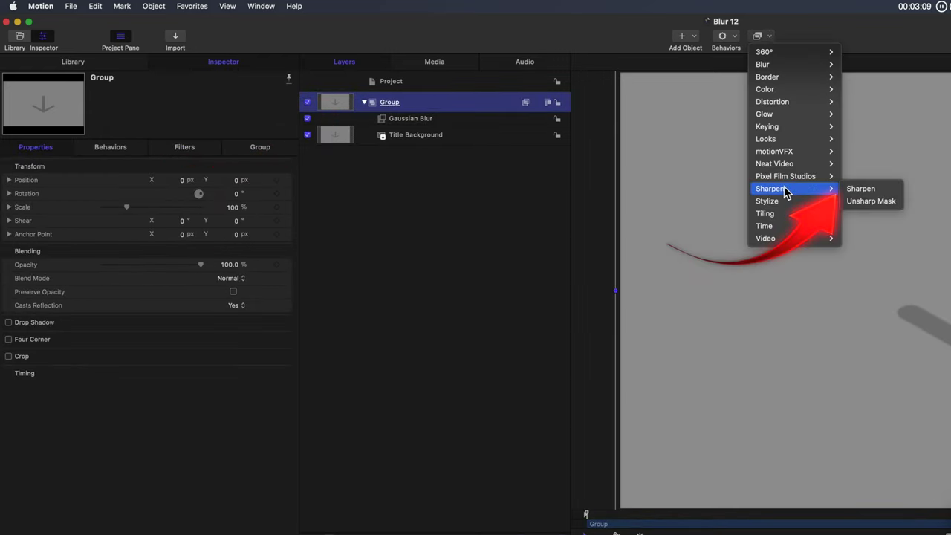
pyautogui.click(877, 190)
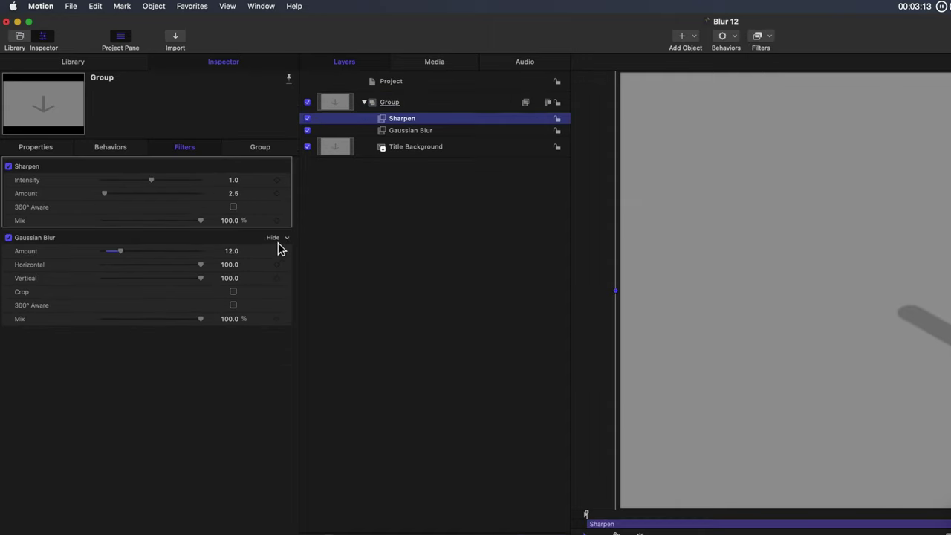
pyautogui.click(287, 167)
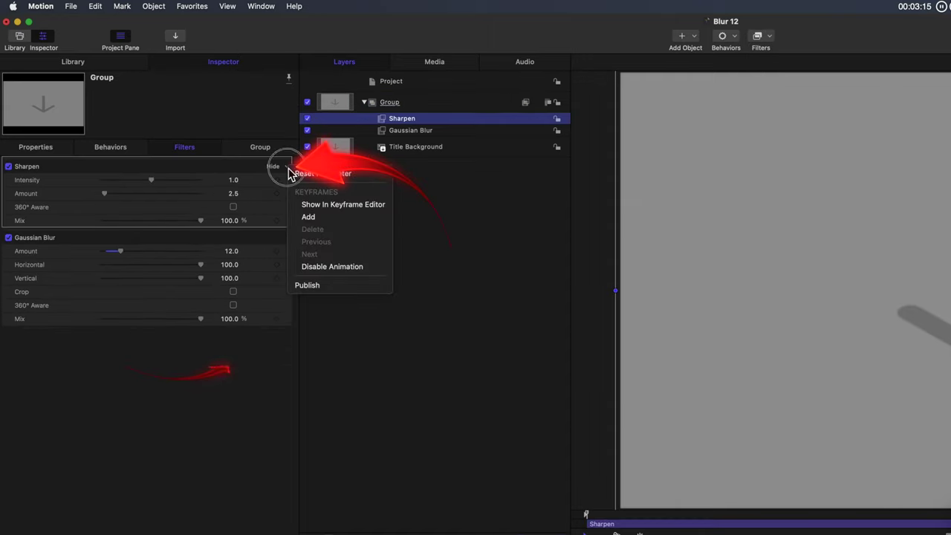
pyautogui.click(315, 286)
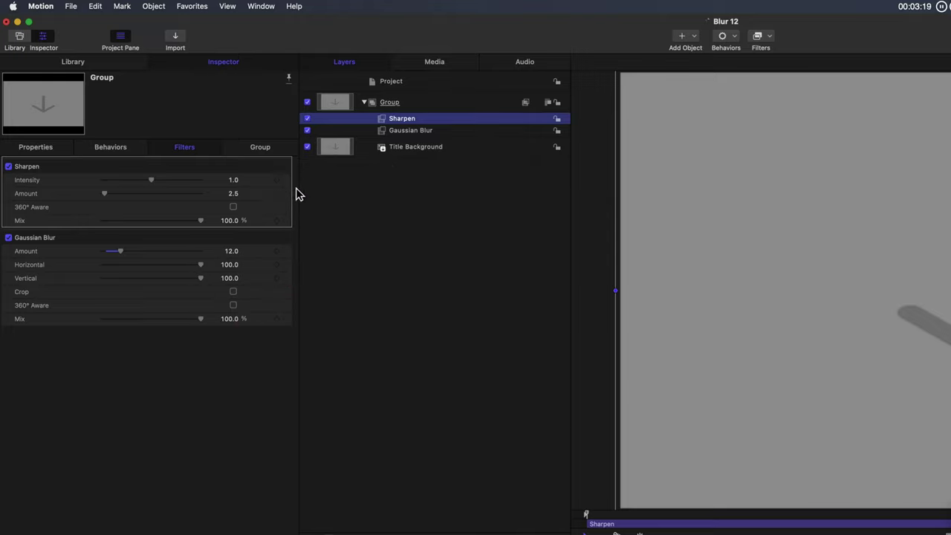
# Set Sharpen Amount to 5.0, publish Intensity, Amount, 360° Aware and Mix, then apply Custom LUT to a clip
pyautogui.moveTo(104, 194); pyautogui.dragTo(107, 195)
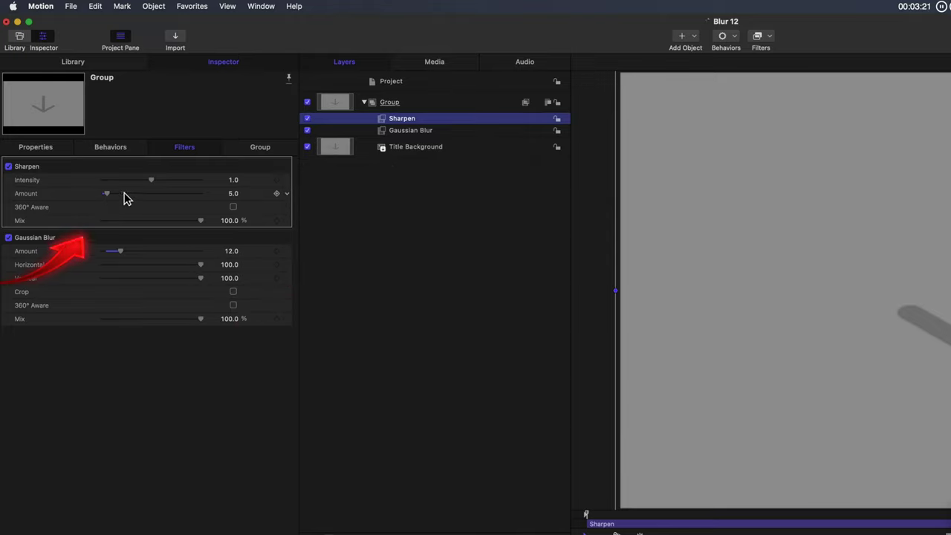
pyautogui.click(287, 180)
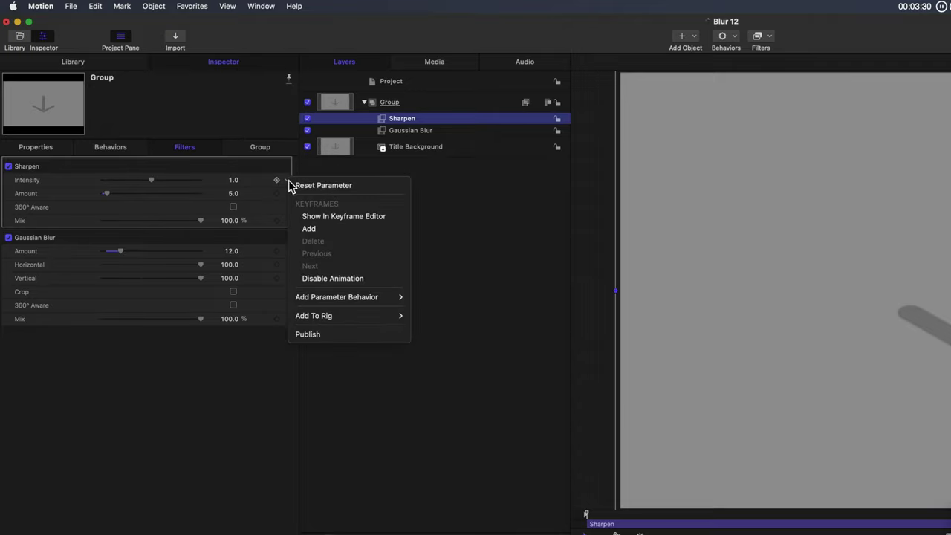
pyautogui.click(317, 335)
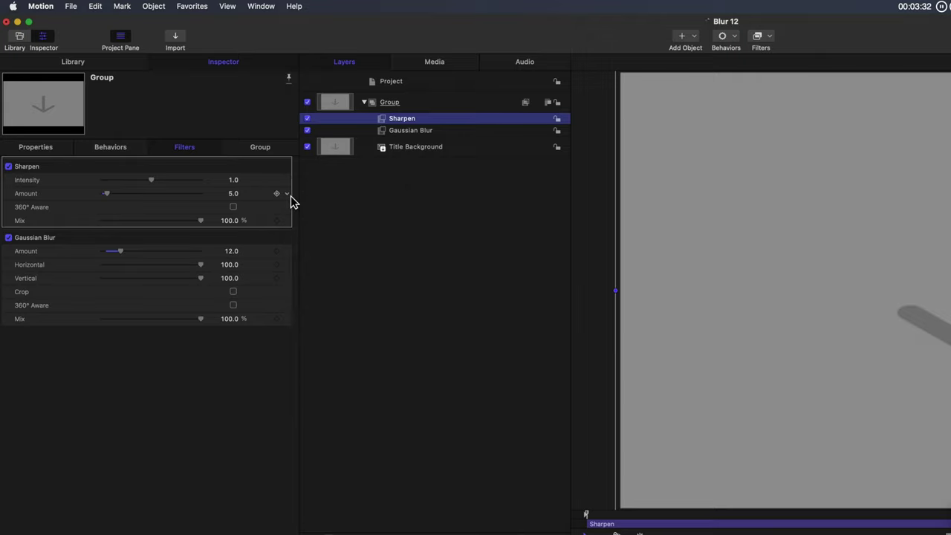
pyautogui.click(287, 193)
pyautogui.click(324, 350)
pyautogui.click(287, 208)
pyautogui.click(331, 364)
pyautogui.click(288, 222)
pyautogui.click(331, 378)
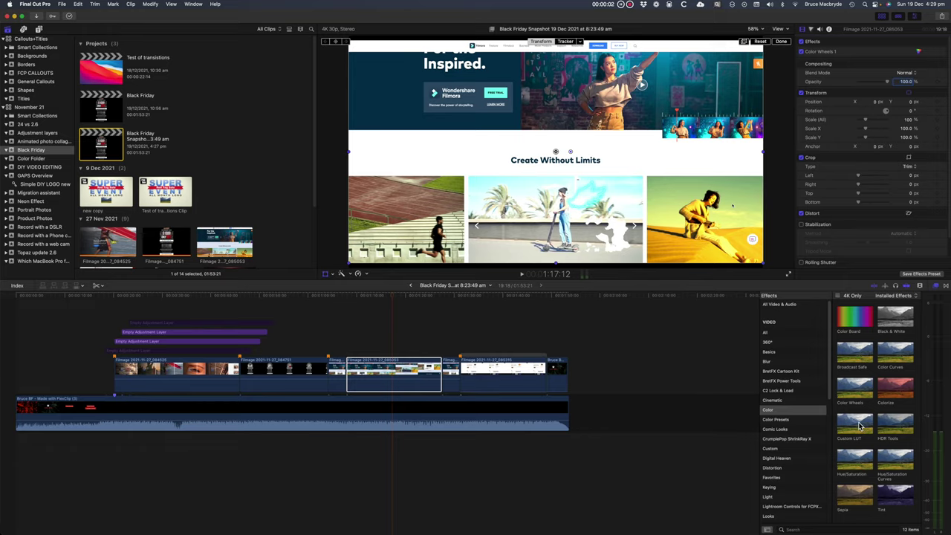
pyautogui.moveTo(859, 425); pyautogui.dragTo(426, 383)
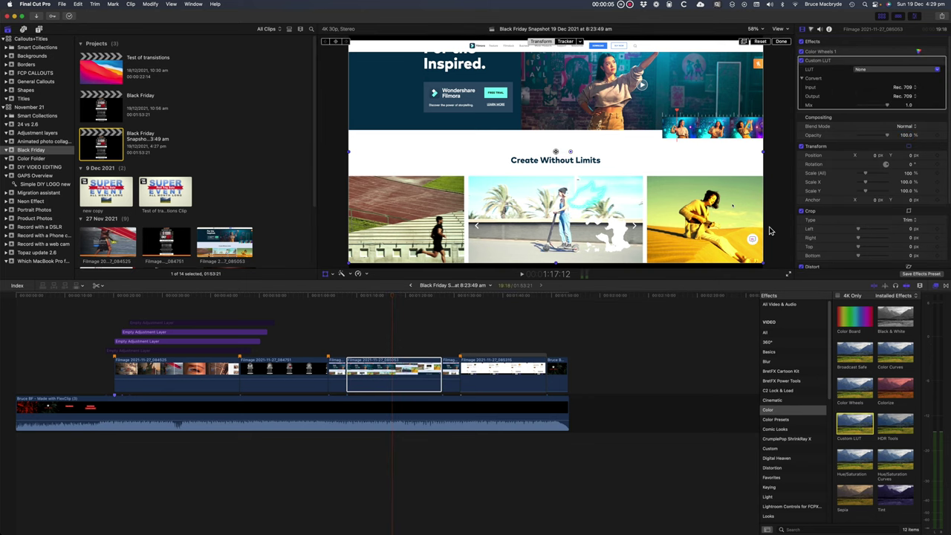
# Load the Sony SLOG3-To-Rec709.cube file as the clip's custom LUT
pyautogui.click(891, 71)
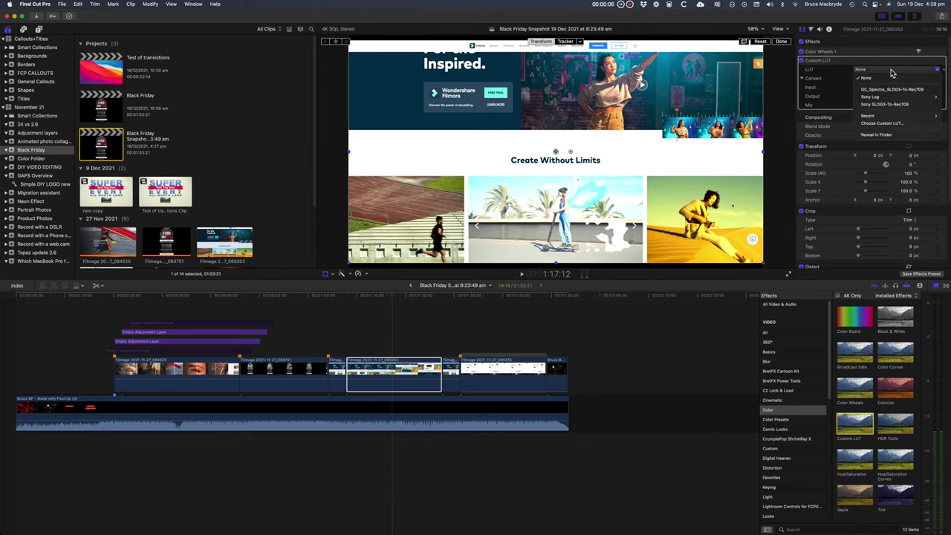
pyautogui.click(884, 123)
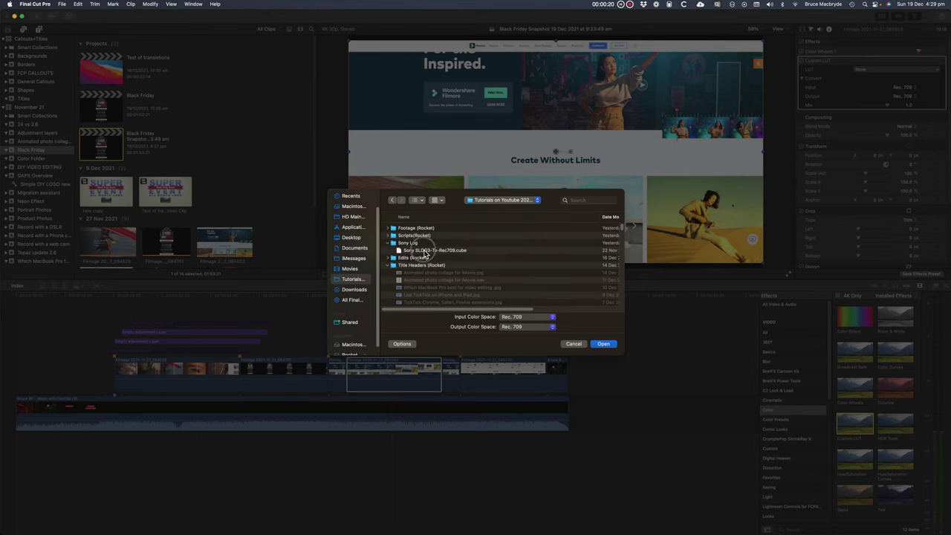
pyautogui.click(427, 250)
pyautogui.click(605, 345)
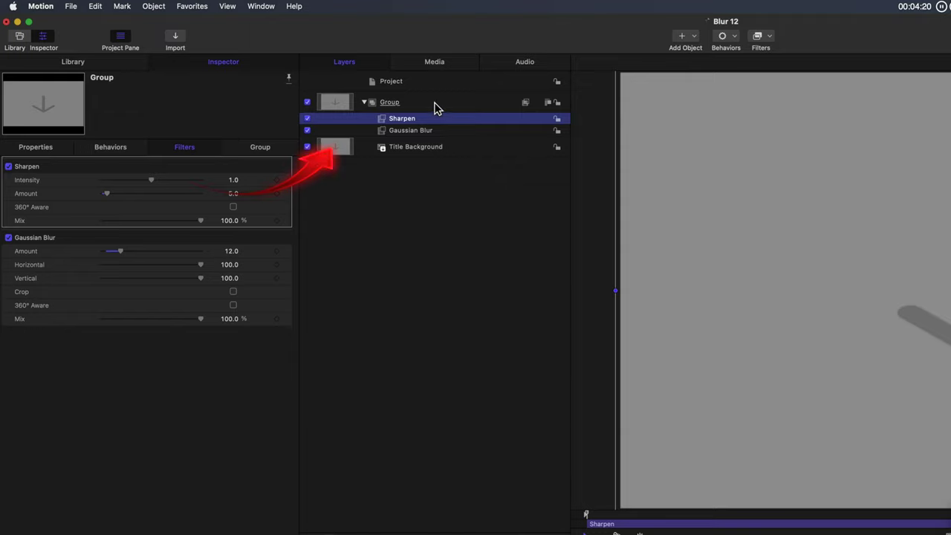
# Add a Custom LUT filter to the Group and publish the whole filter
pyautogui.click(386, 108)
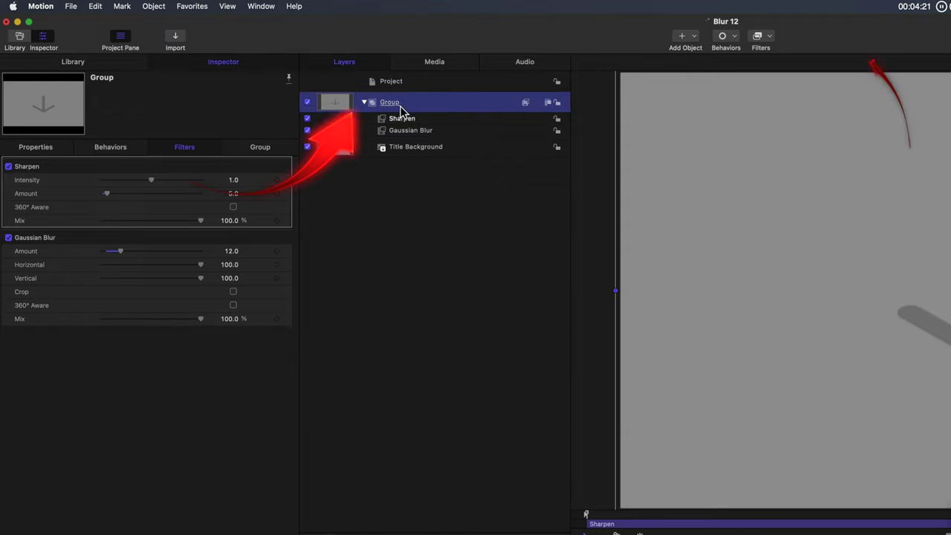
pyautogui.click(764, 38)
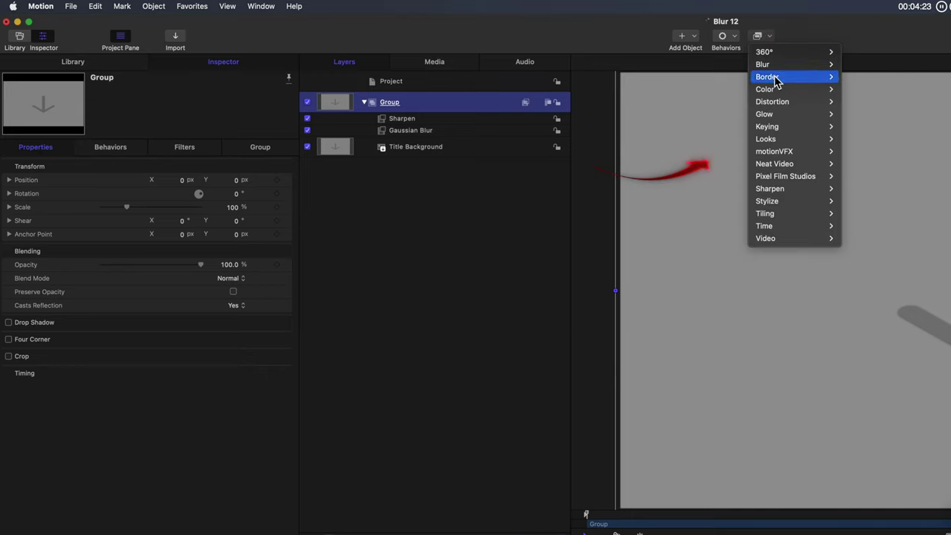
pyautogui.moveTo(774, 89)
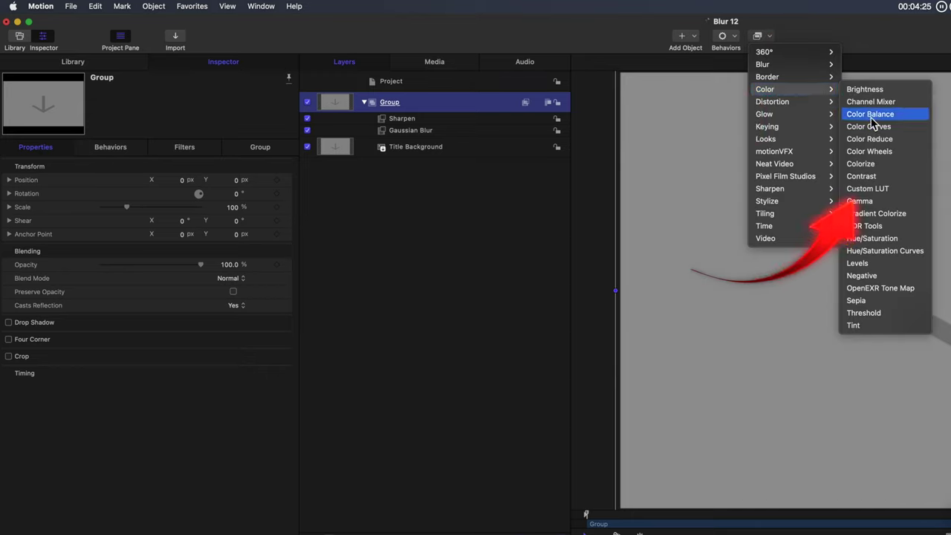
pyautogui.click(888, 190)
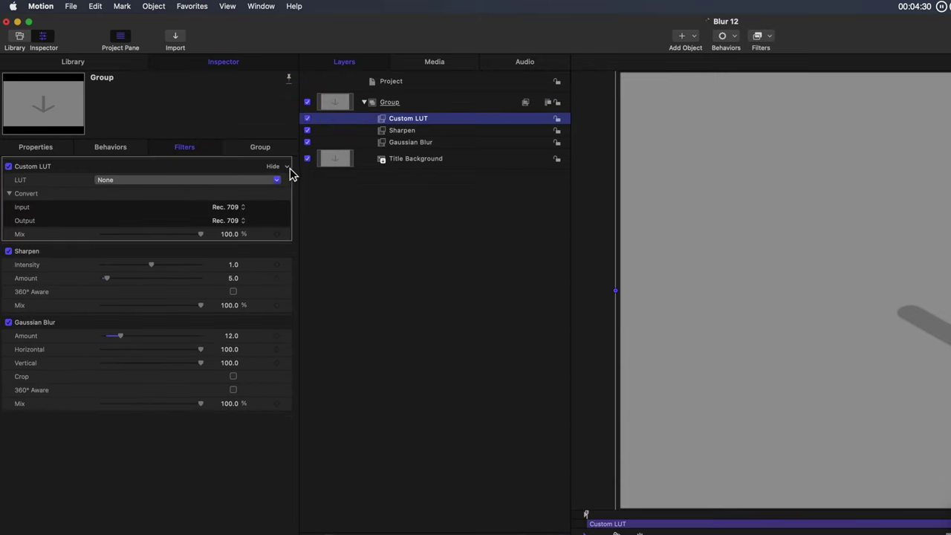
pyautogui.click(289, 170)
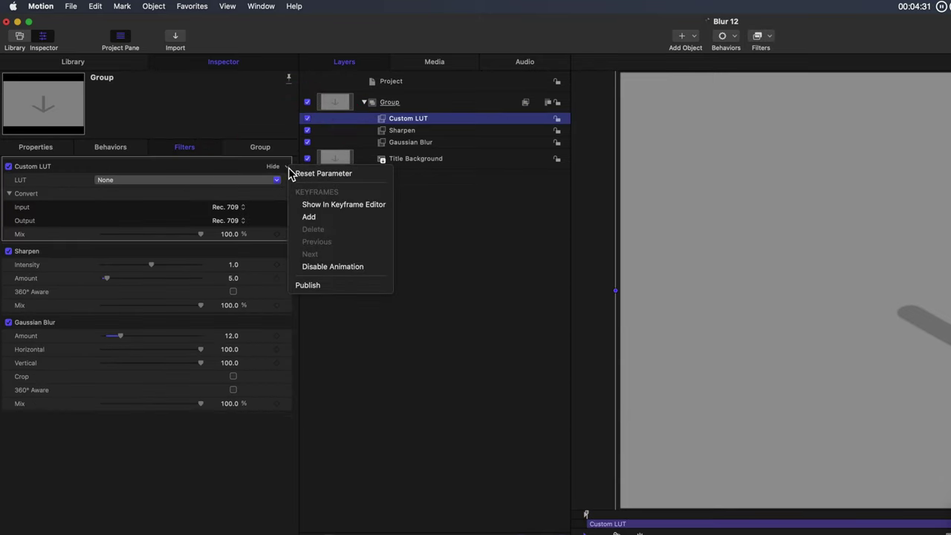
pyautogui.click(324, 291)
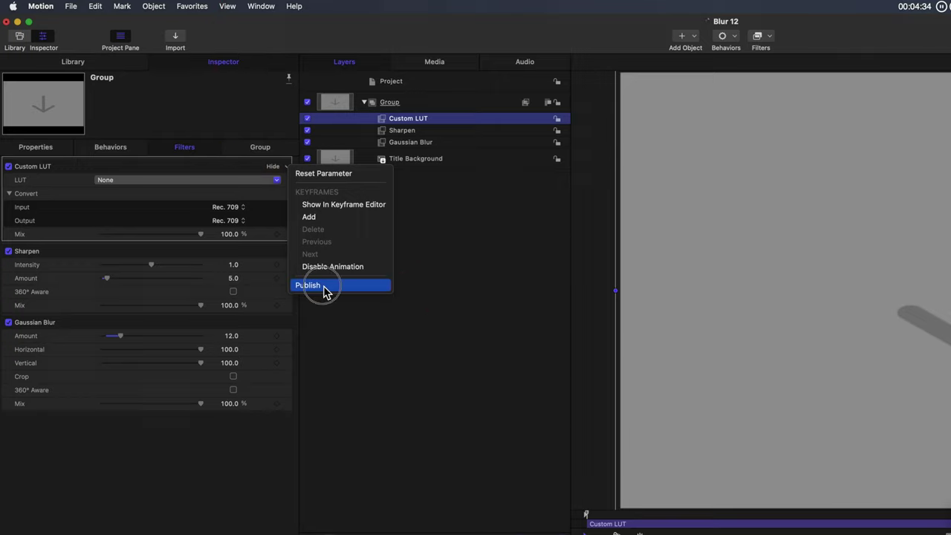
# Load the Sony SLOG3-To-Rec709.cube file into the Custom LUT filter
pyautogui.click(271, 185)
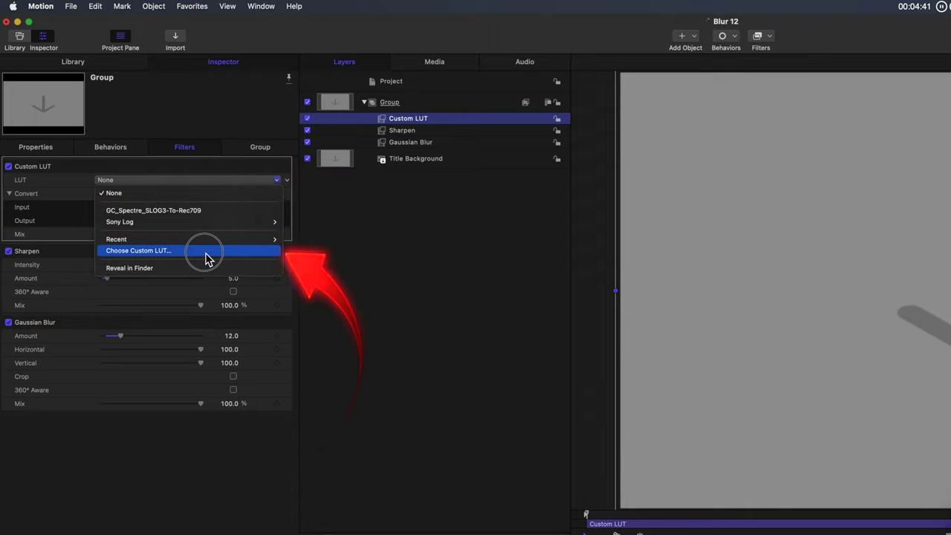
pyautogui.click(206, 253)
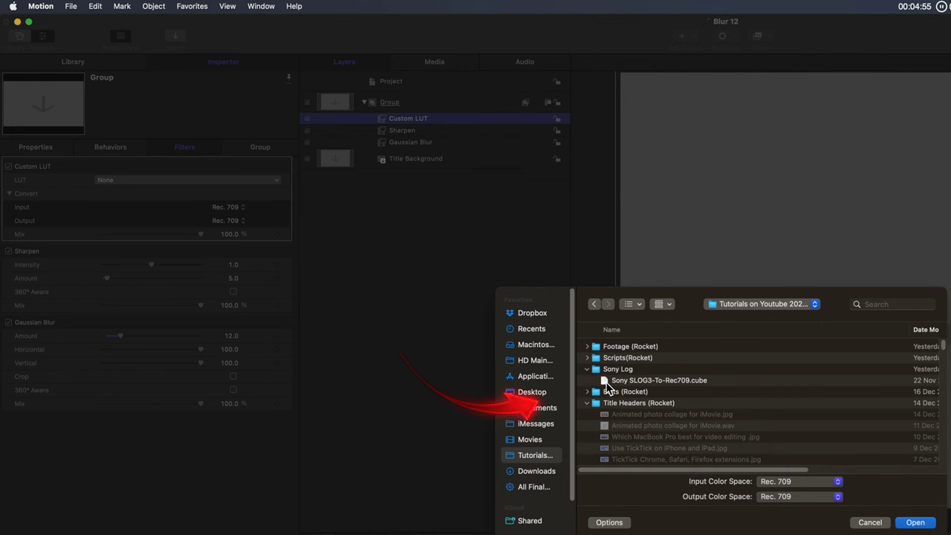
pyautogui.click(607, 381)
pyautogui.click(918, 525)
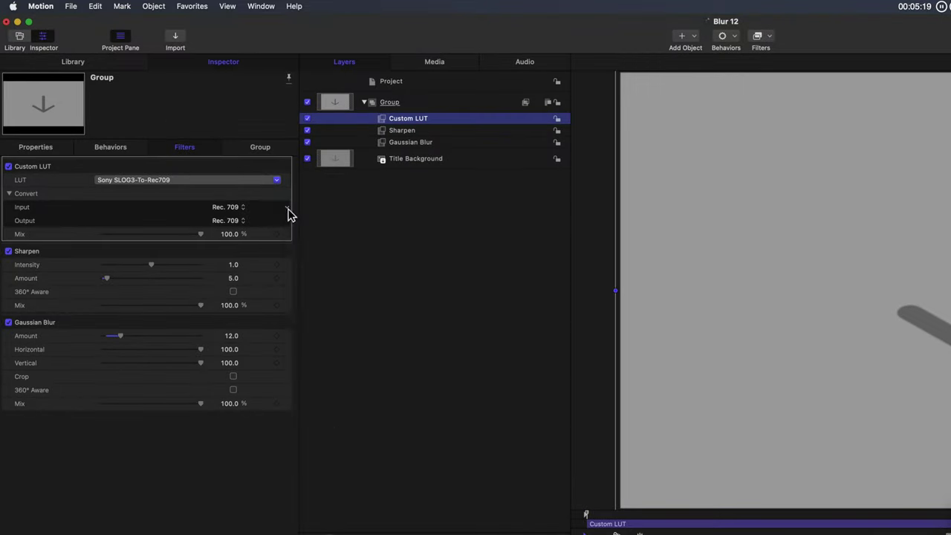
# Publish the Output and Mix parameters, then switch the Custom LUT filter off
pyautogui.click(287, 215)
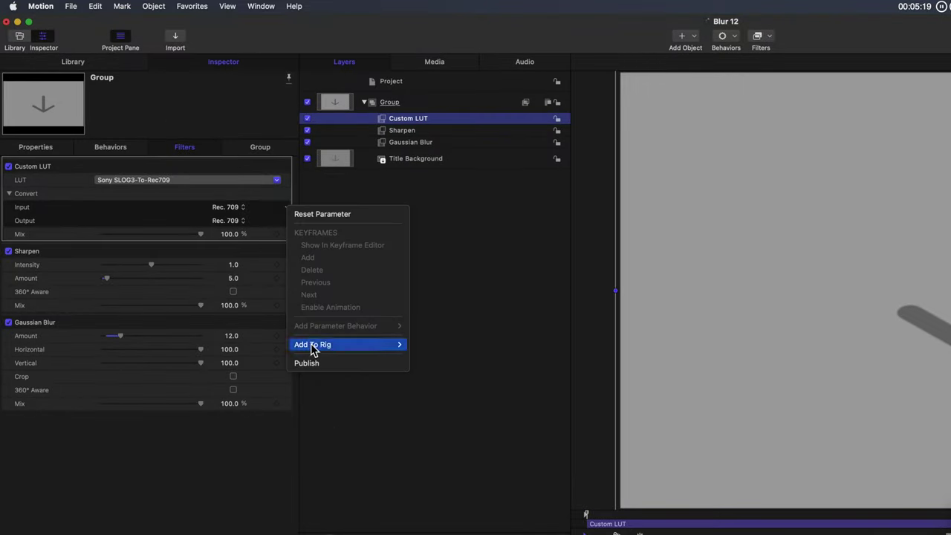
pyautogui.press('Escape')
pyautogui.click(288, 221)
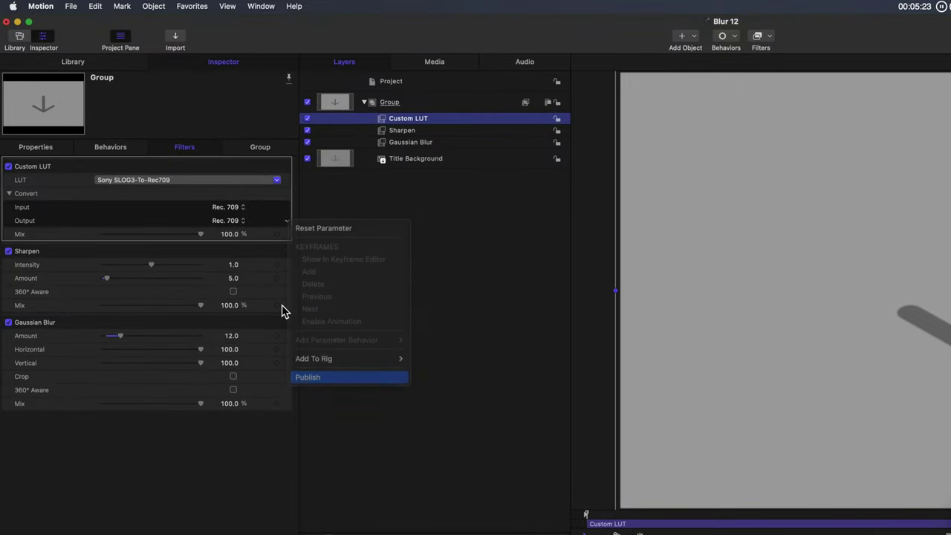
pyautogui.click(288, 236)
pyautogui.click(286, 234)
pyautogui.click(321, 391)
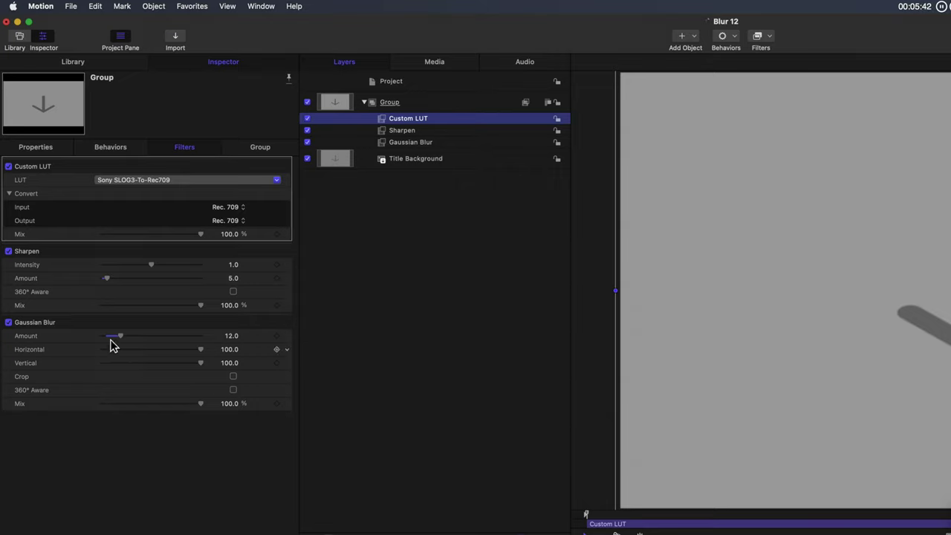
pyautogui.click(9, 168)
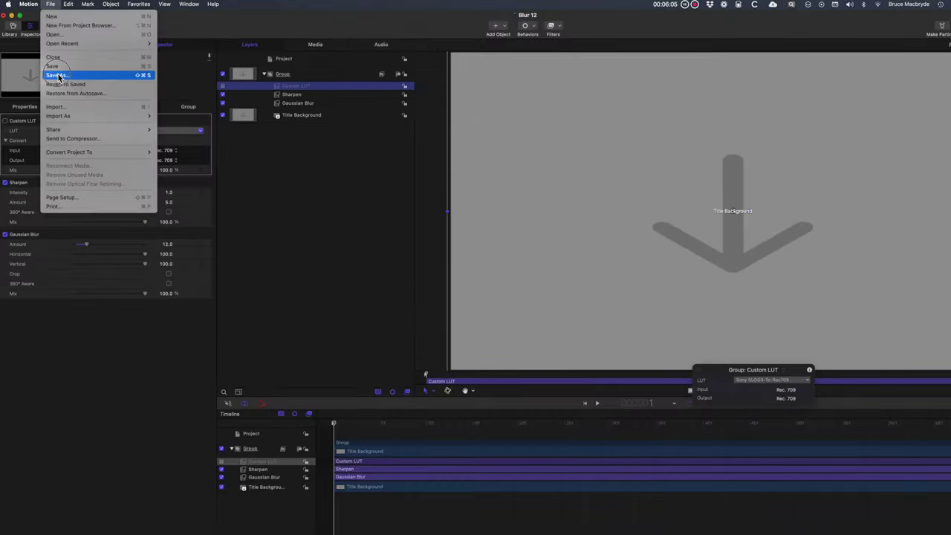
# Name the template Multi Layer for publishing and choose its category
pyautogui.click(75, 74)
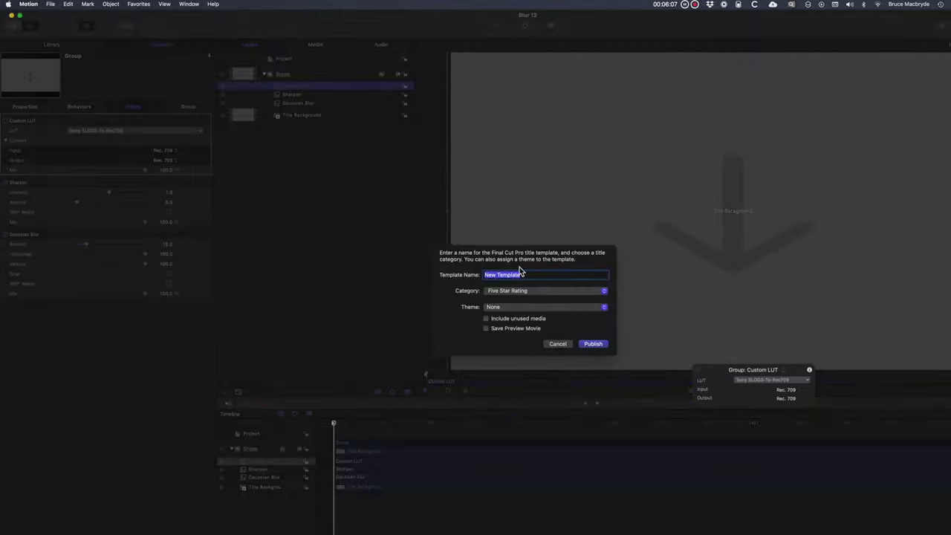
pyautogui.write('Multi Lay')
pyautogui.click(496, 290)
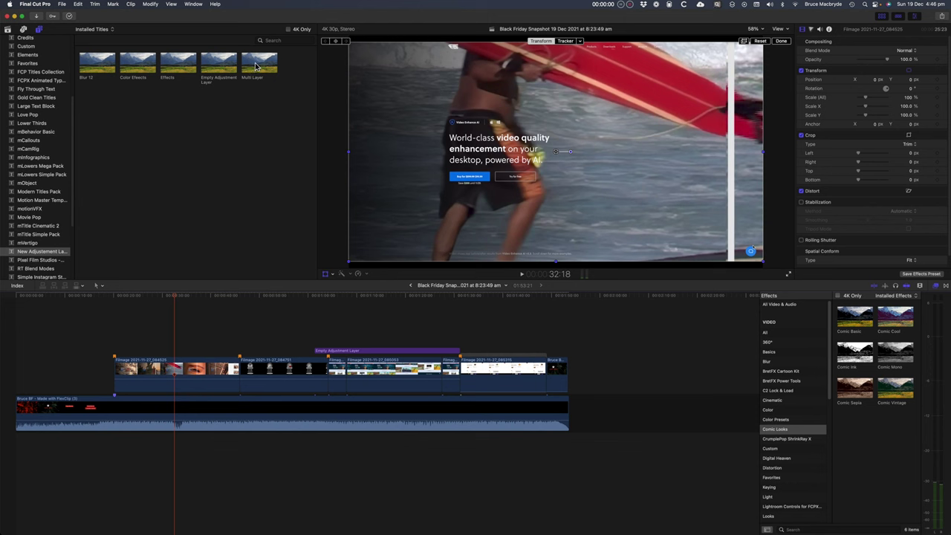
# Place Multi Layer above the clips, check Empty Adjustment Layer's effects, then select Multi Layer
pyautogui.click(260, 67)
pyautogui.moveTo(260, 66); pyautogui.dragTo(129, 335)
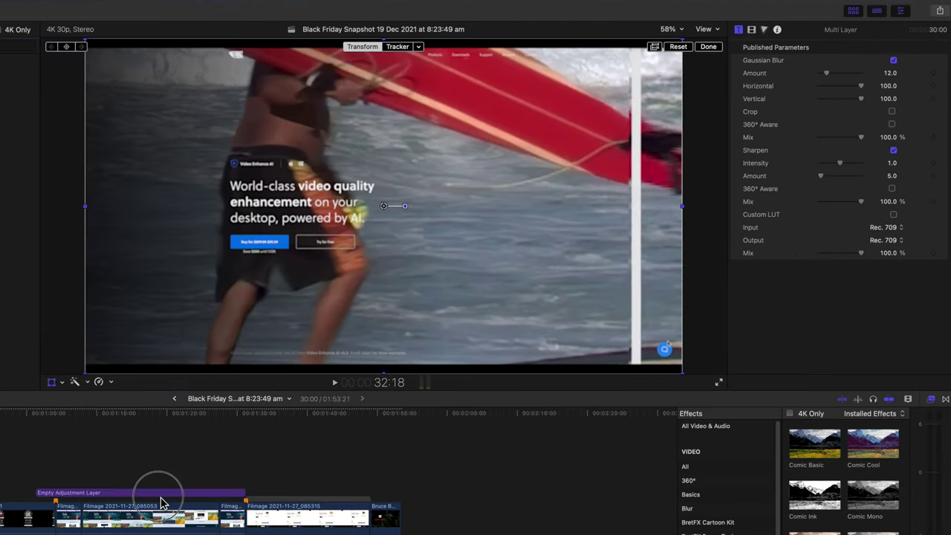
pyautogui.click(395, 350)
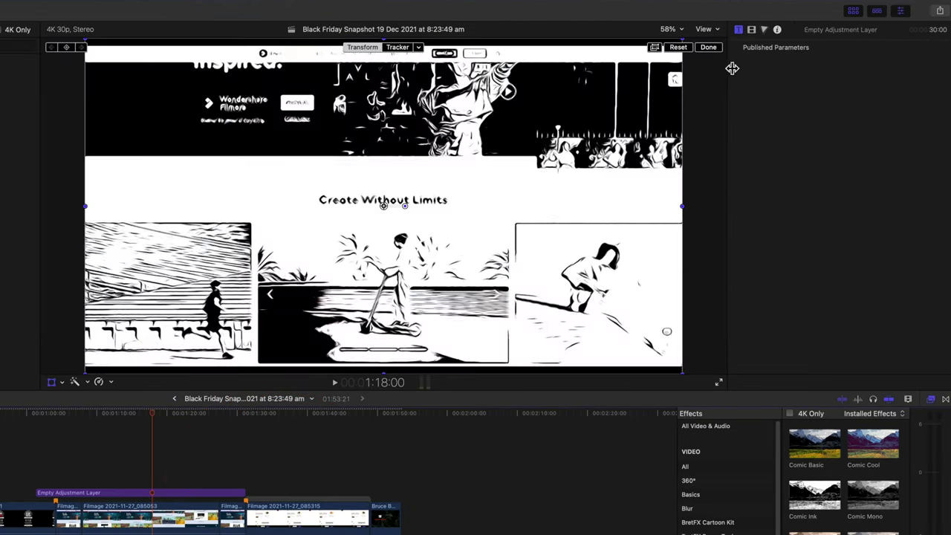
pyautogui.click(753, 30)
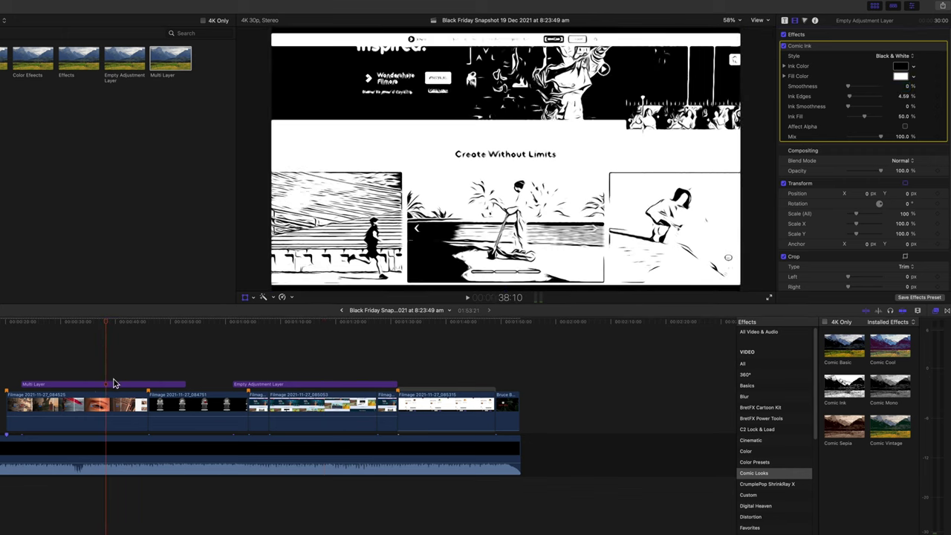
pyautogui.click(115, 386)
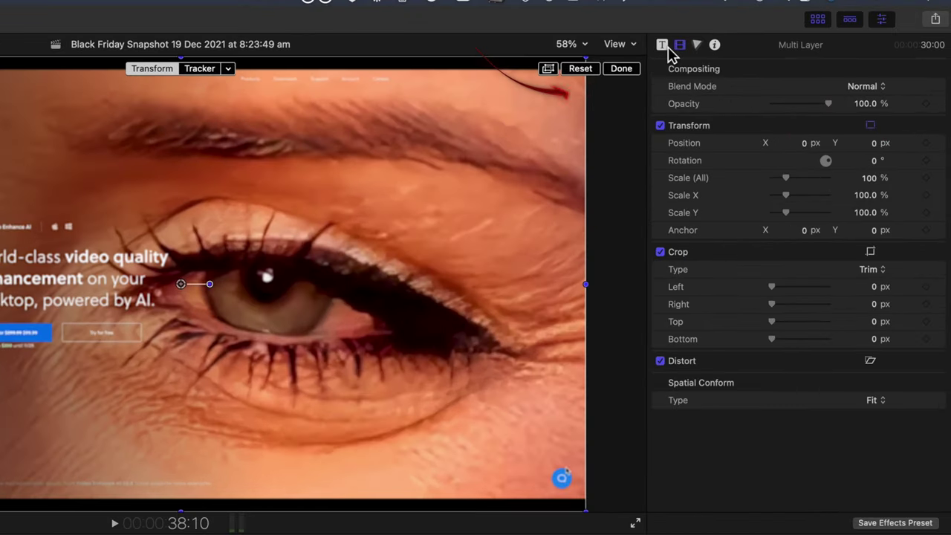
# Switch on Multi Layer's Custom LUT and lower its Mix to about 60%
pyautogui.click(739, 30)
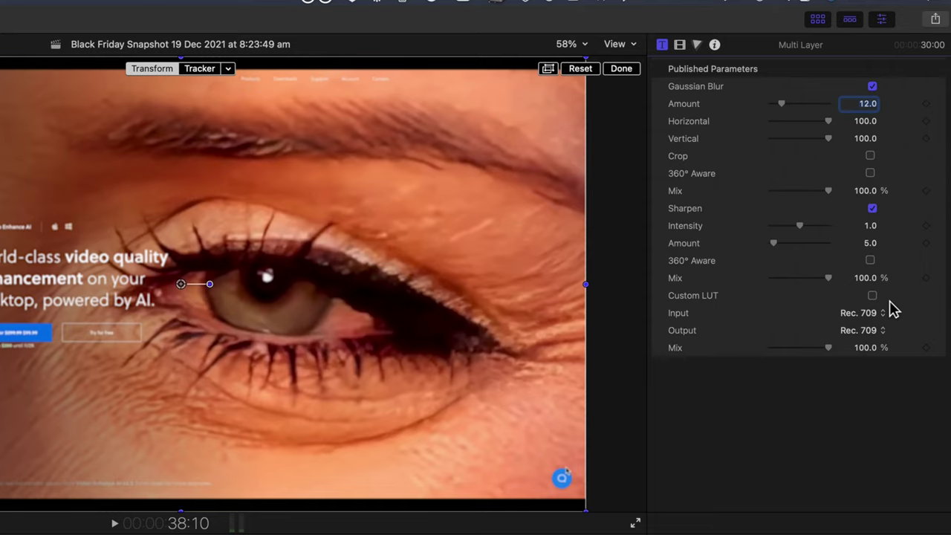
pyautogui.click(872, 296)
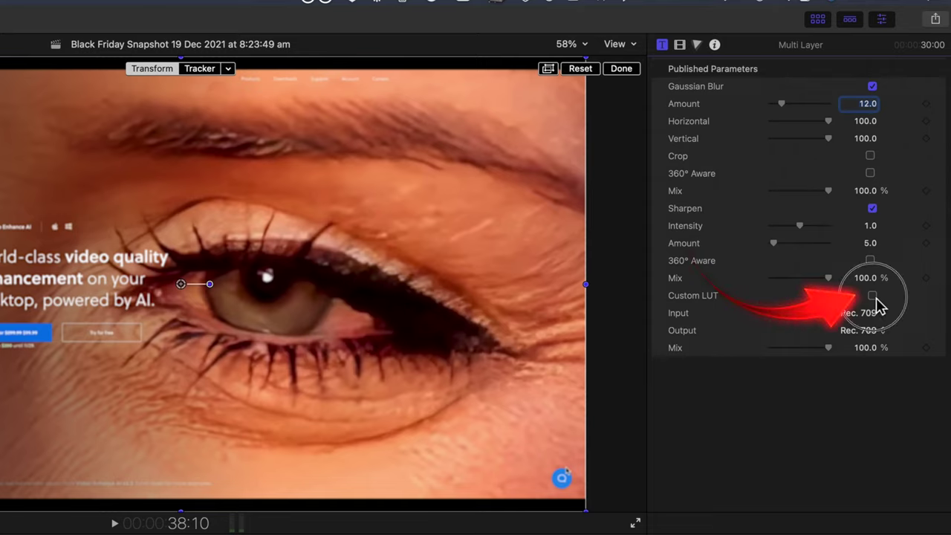
pyautogui.click(872, 295)
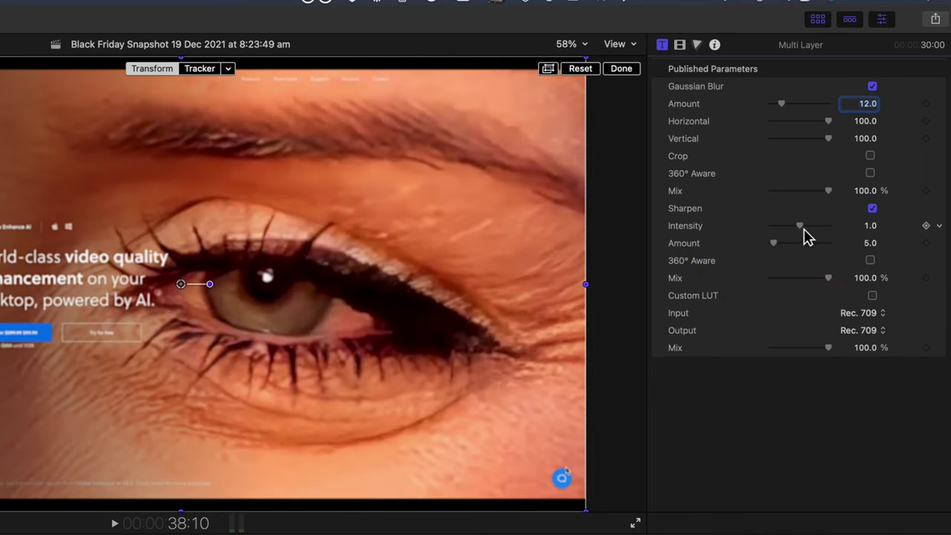
pyautogui.click(871, 296)
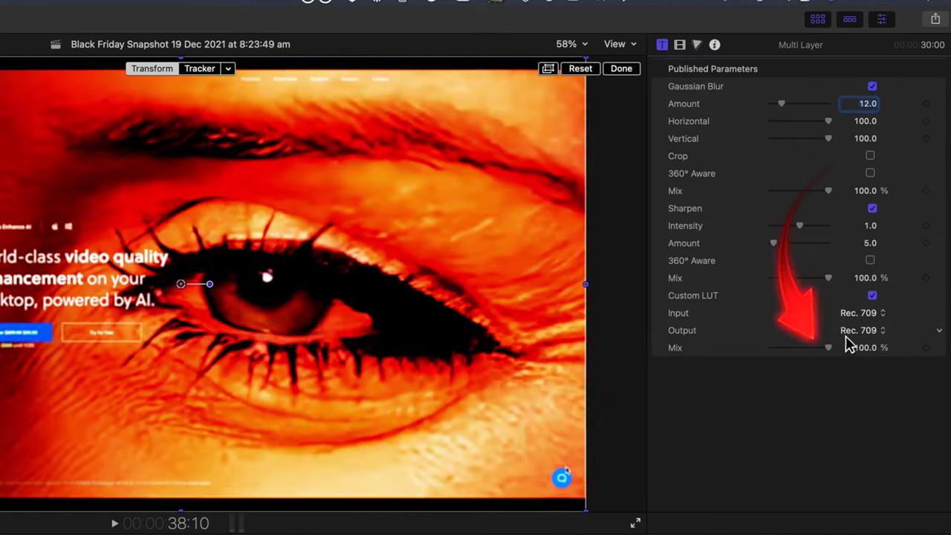
pyautogui.moveTo(831, 354); pyautogui.dragTo(808, 355)
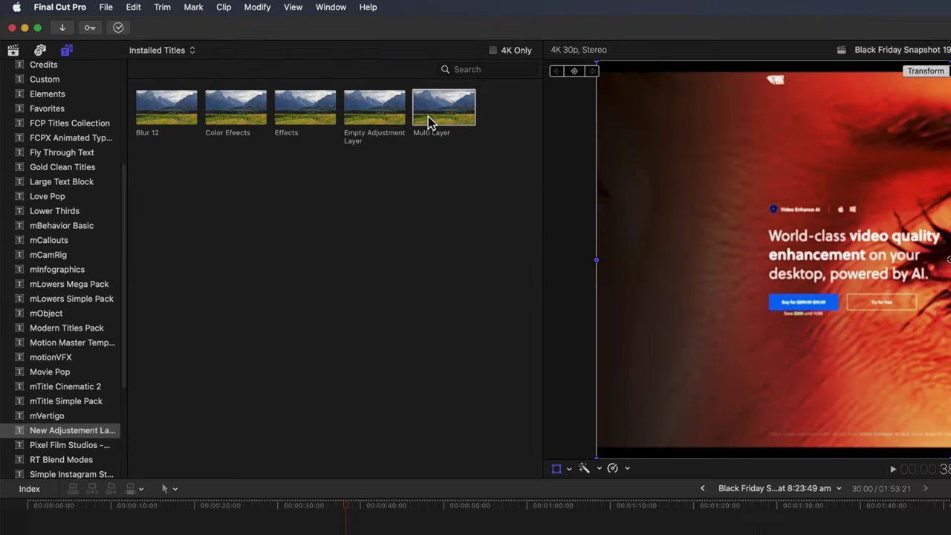
# Open the Multi Layer template in Motion and save it
pyautogui.rightClick(254, 67)
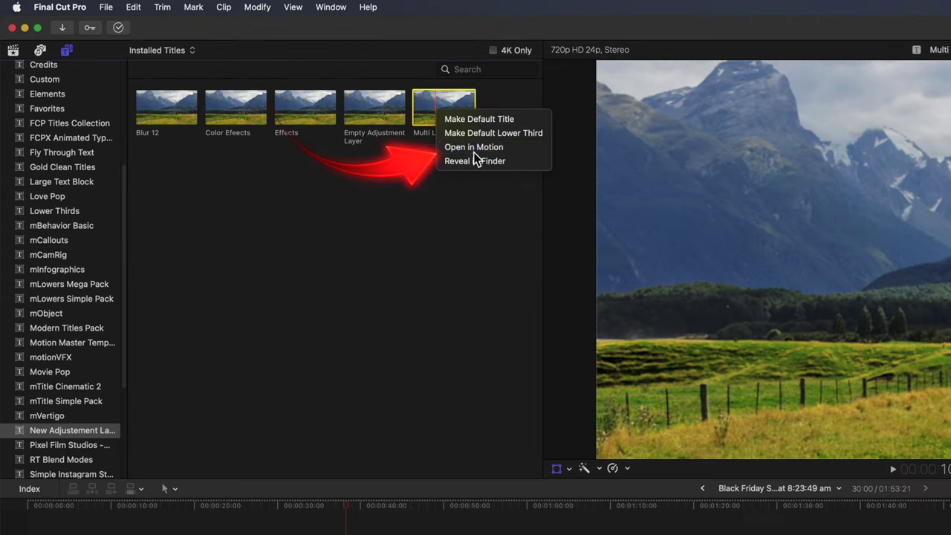
pyautogui.click(473, 147)
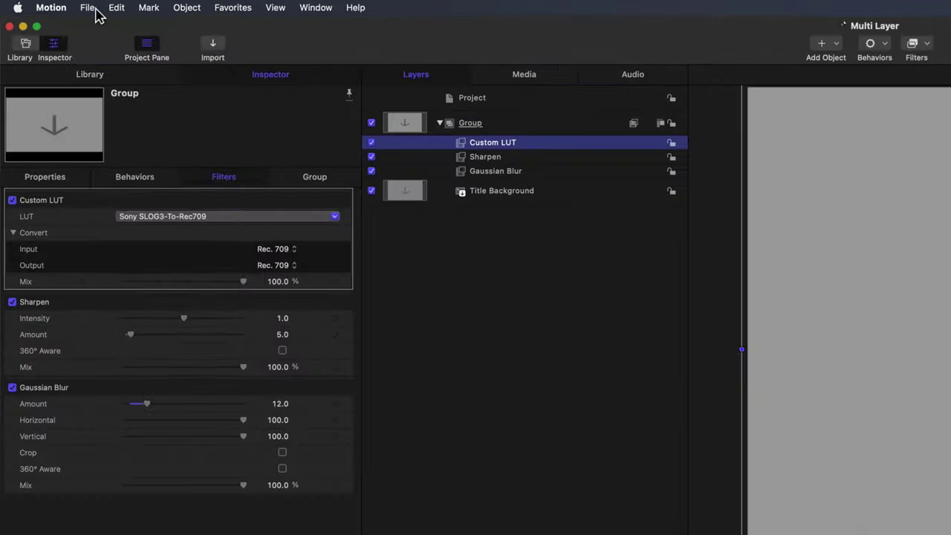
pyautogui.click(93, 10)
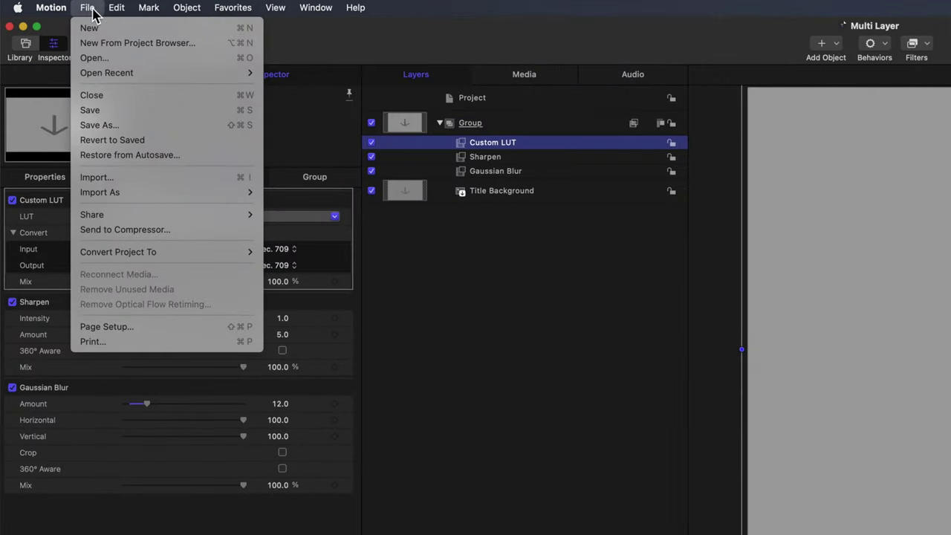
pyautogui.click(112, 111)
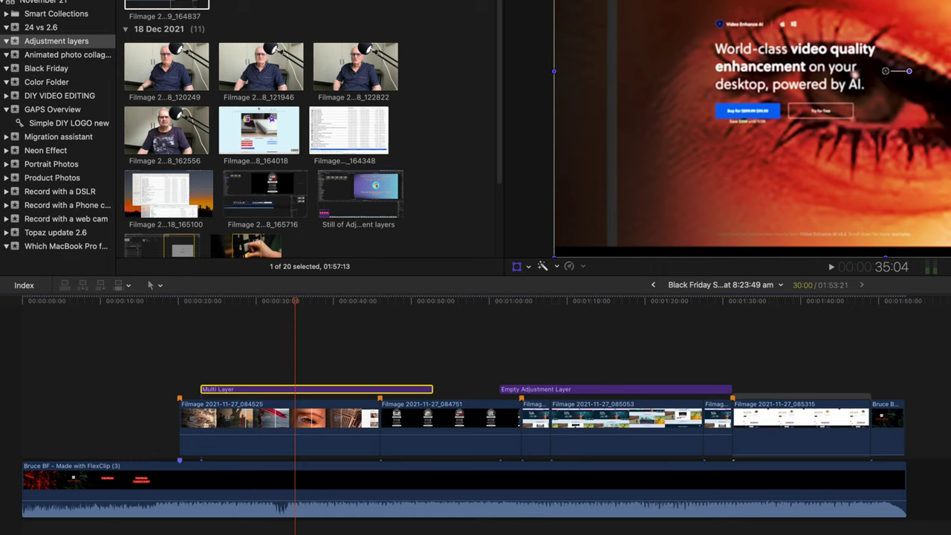
# Create a new video role named Adjustment Layer in the library's role editor
pyautogui.rightClick(308, 392)
pyautogui.moveTo(341, 479)
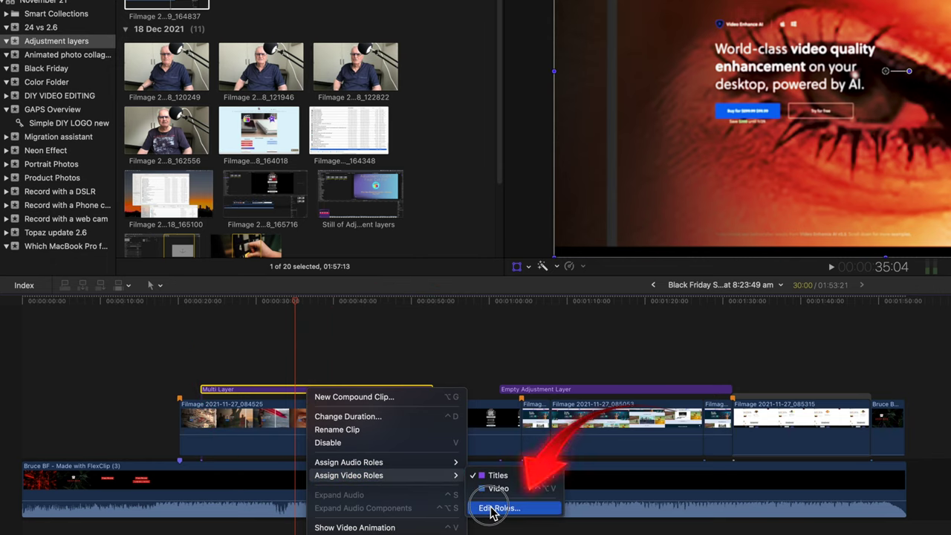
pyautogui.click(493, 509)
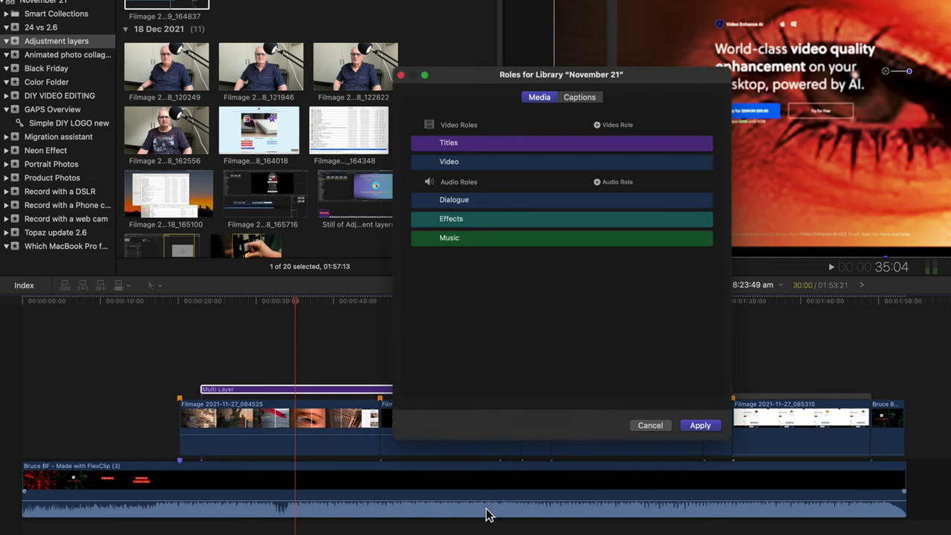
pyautogui.click(598, 126)
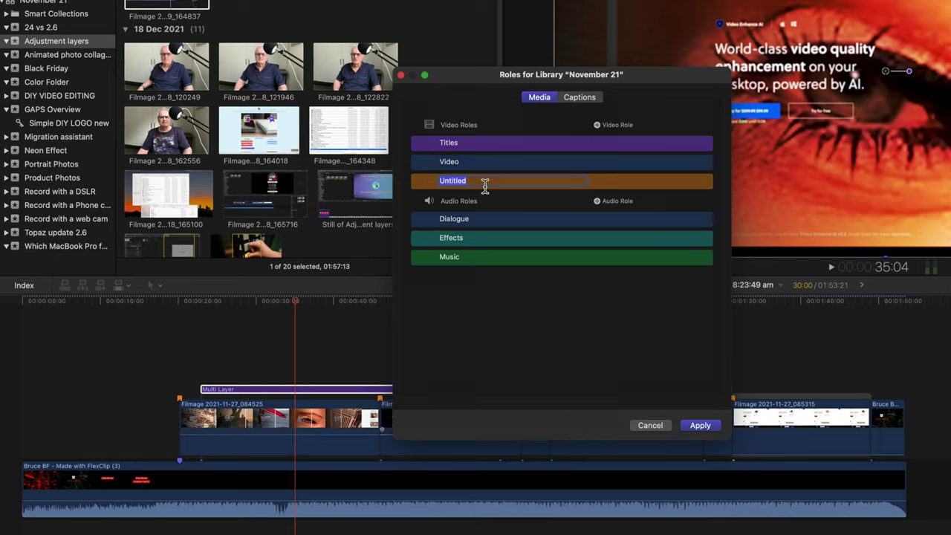
pyautogui.write('Adjustment Layer')
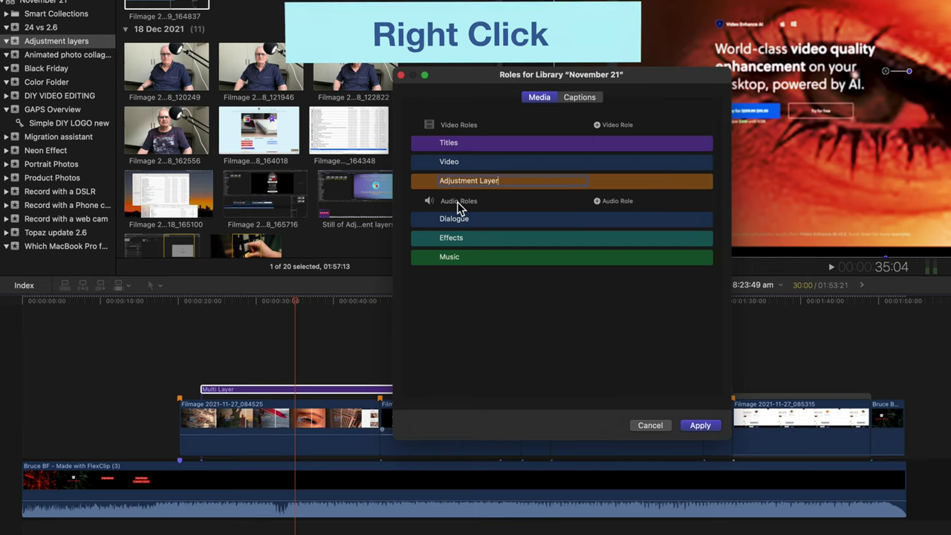
# Assign Adjustment Layer to the Multi Layer and Empty Adjustment Layer clips, then select that role in the index
pyautogui.press('Return')
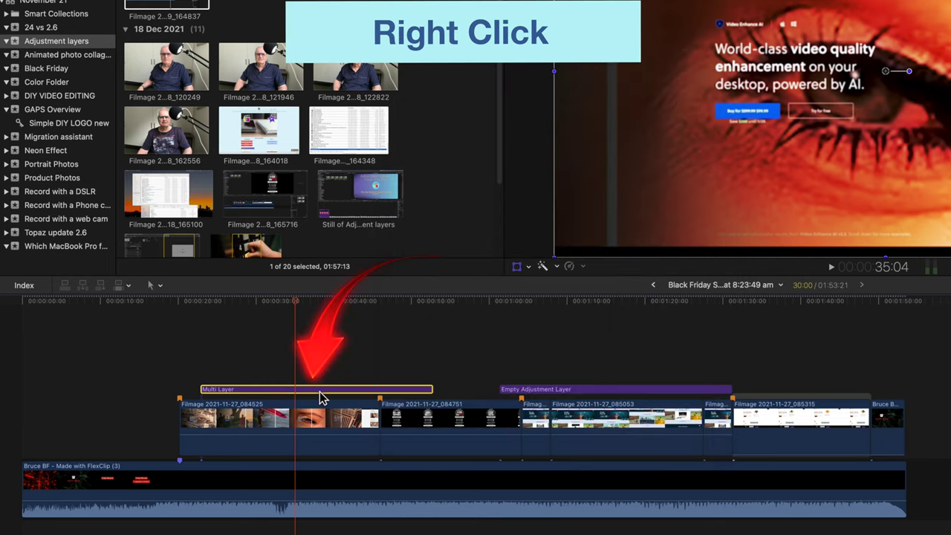
pyautogui.rightClick(319, 389)
pyautogui.moveTo(416, 476)
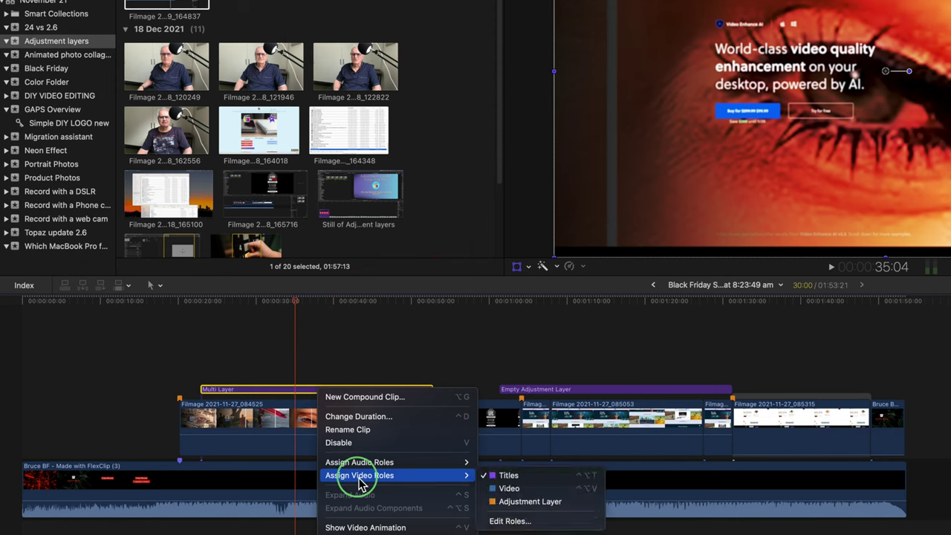
pyautogui.click(520, 501)
pyautogui.rightClick(547, 390)
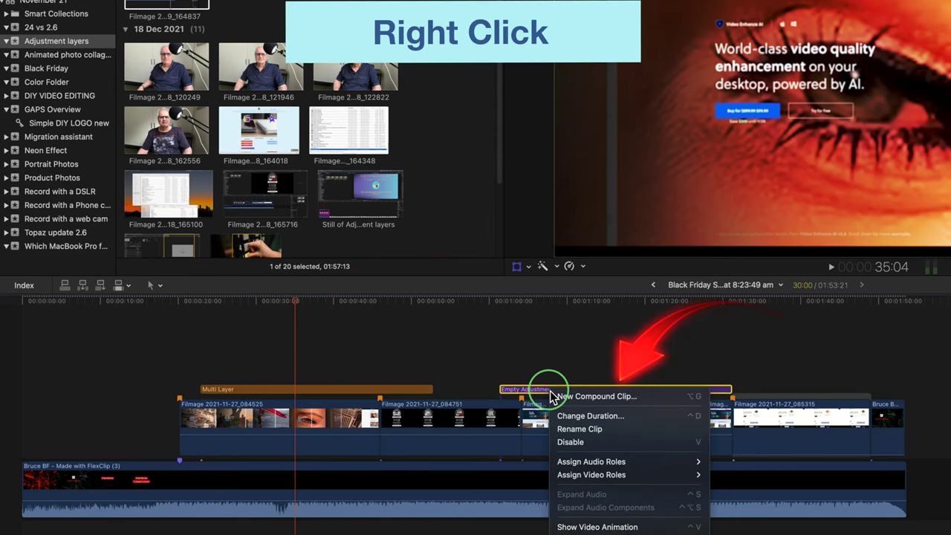
pyautogui.moveTo(586, 478)
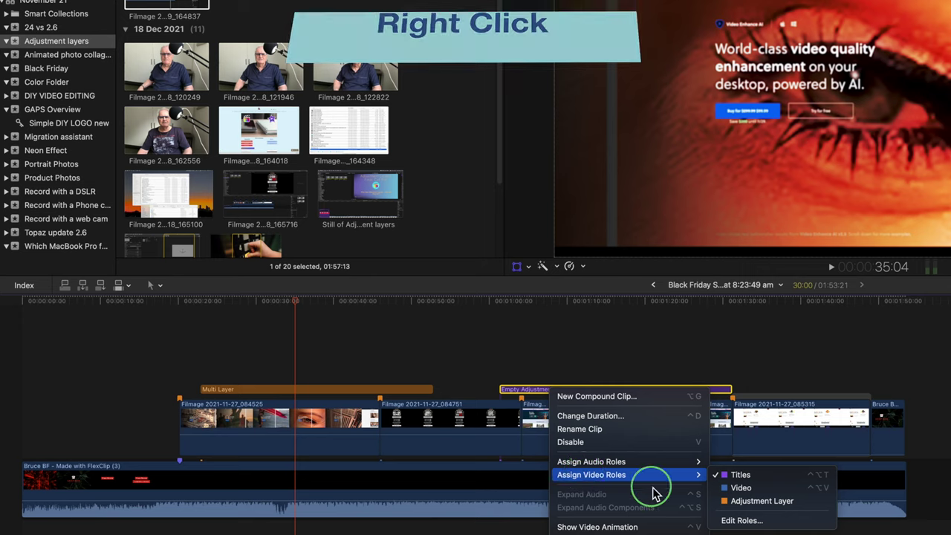
pyautogui.click(746, 501)
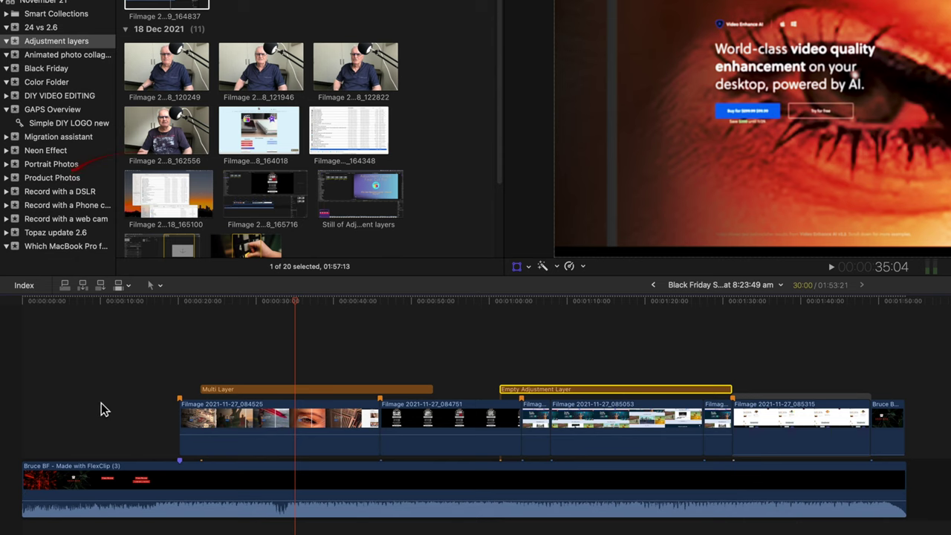
pyautogui.click(25, 285)
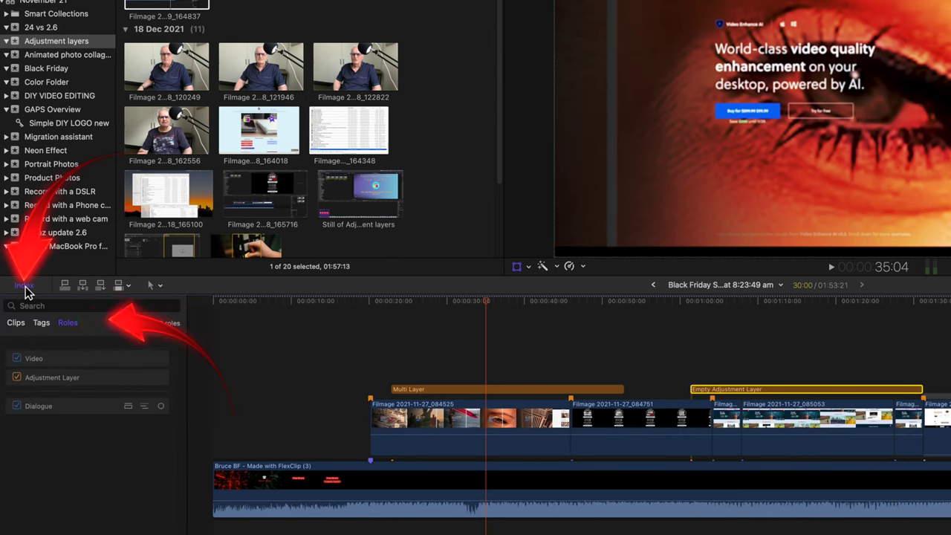
pyautogui.click(45, 380)
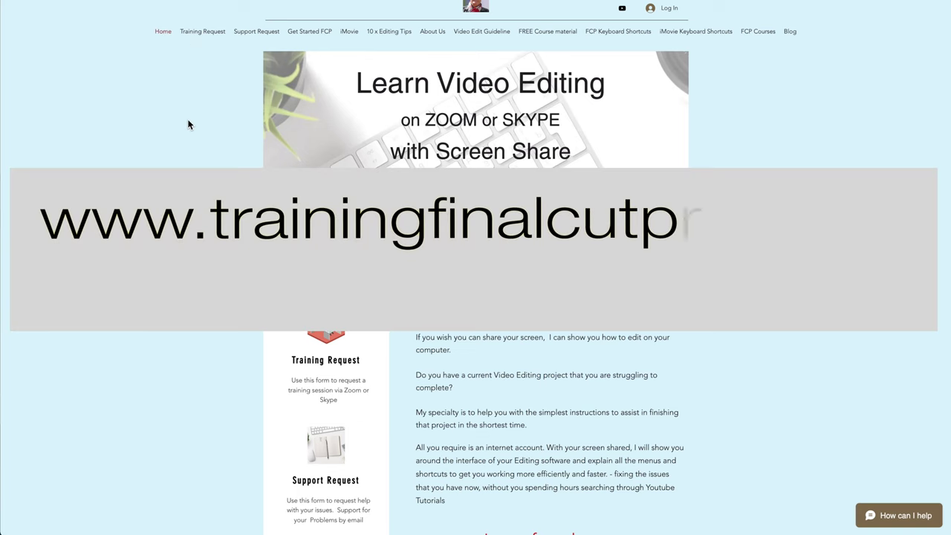
# Download the Adjustment layers zip from the FREE Course material page
pyautogui.click(555, 35)
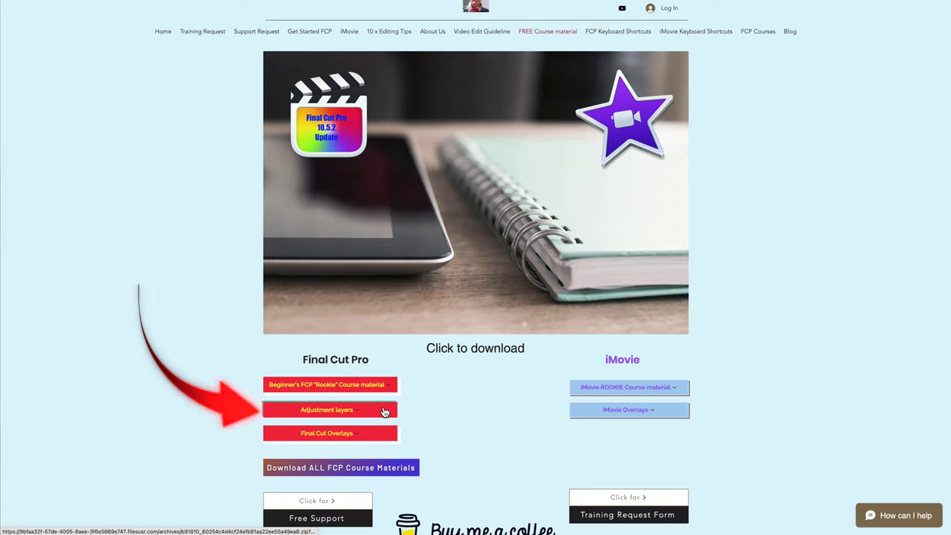
pyautogui.click(384, 413)
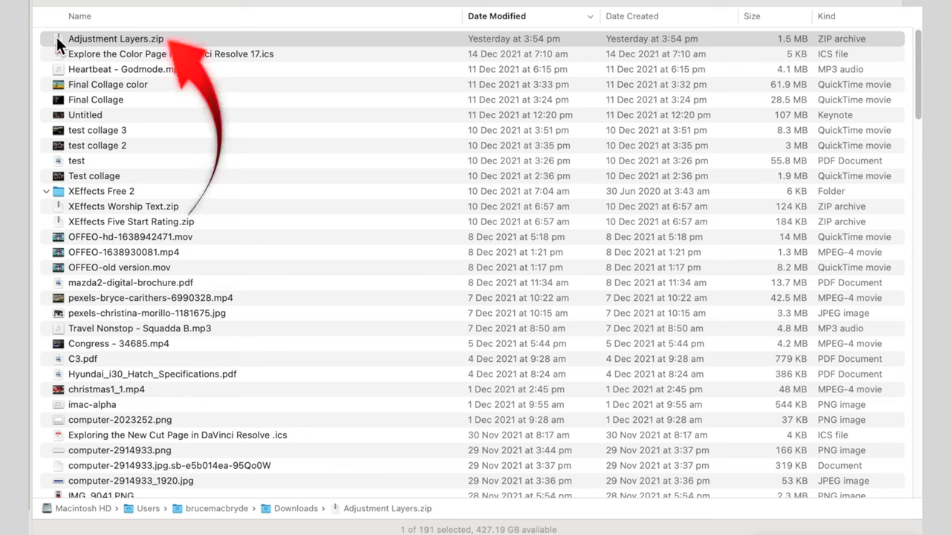
# Unzip Adjustment Layers.zip and move its folder into Movies › Motion Templates › Titles
pyautogui.doubleClick(56, 37)
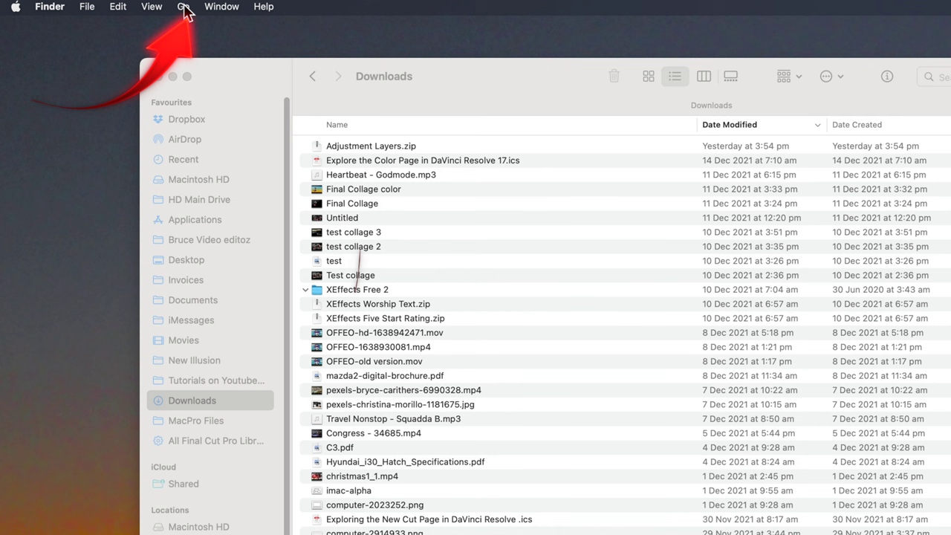
pyautogui.click(183, 7)
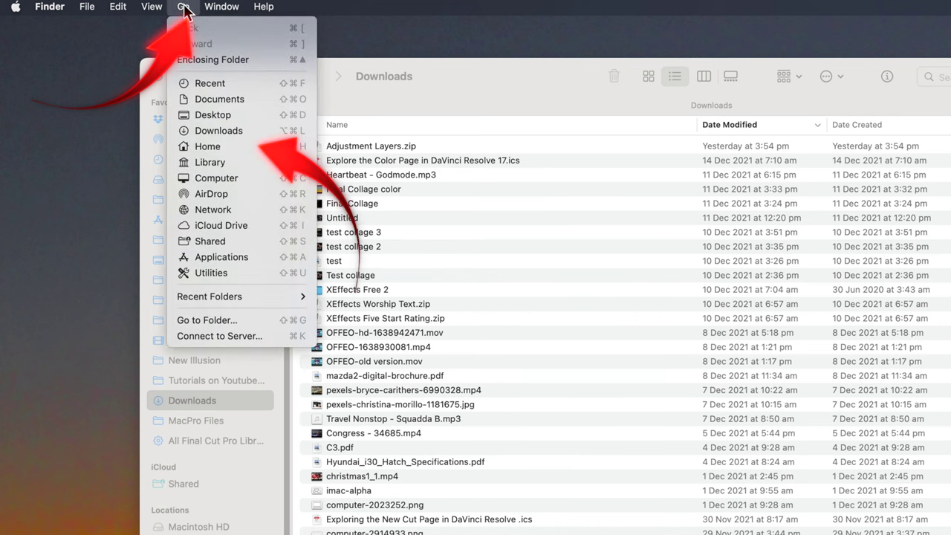
pyautogui.click(208, 146)
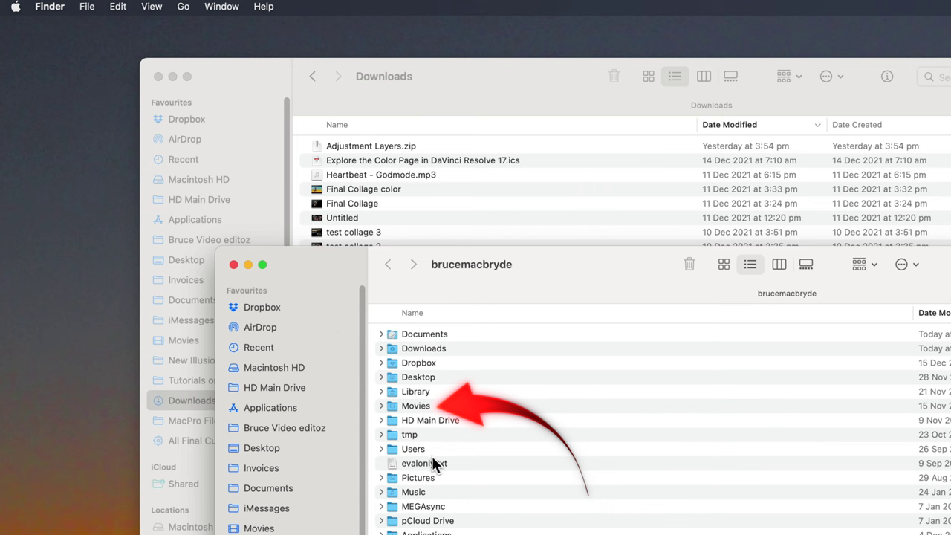
pyautogui.click(381, 405)
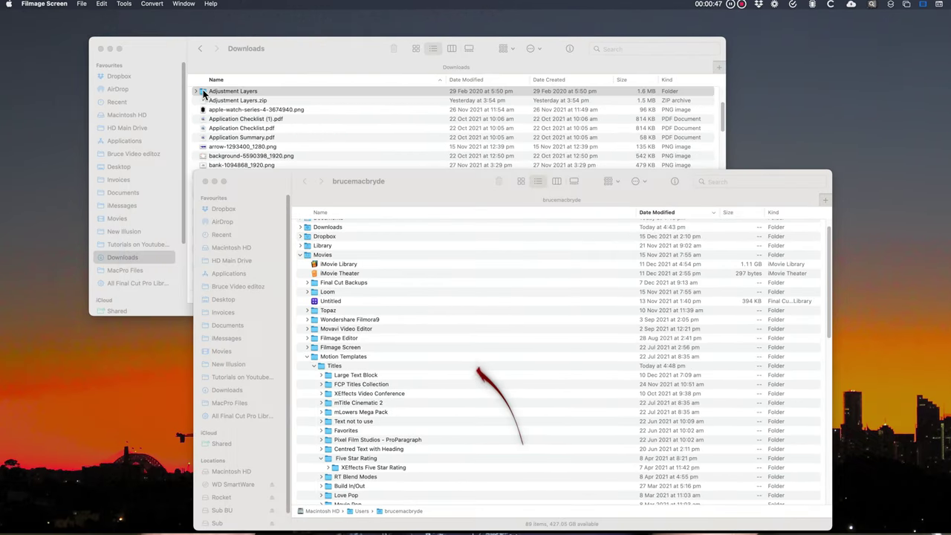
pyautogui.click(203, 91)
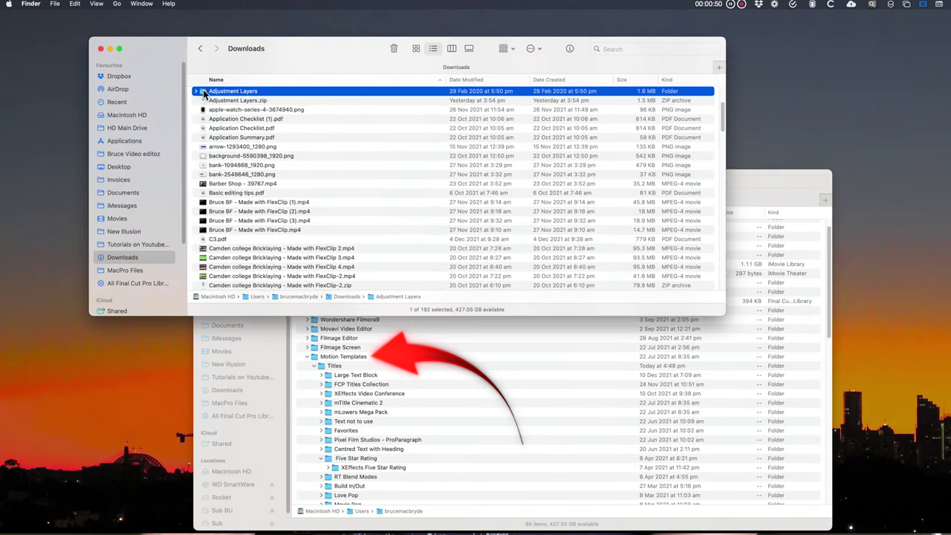
pyautogui.moveTo(205, 93); pyautogui.dragTo(333, 371)
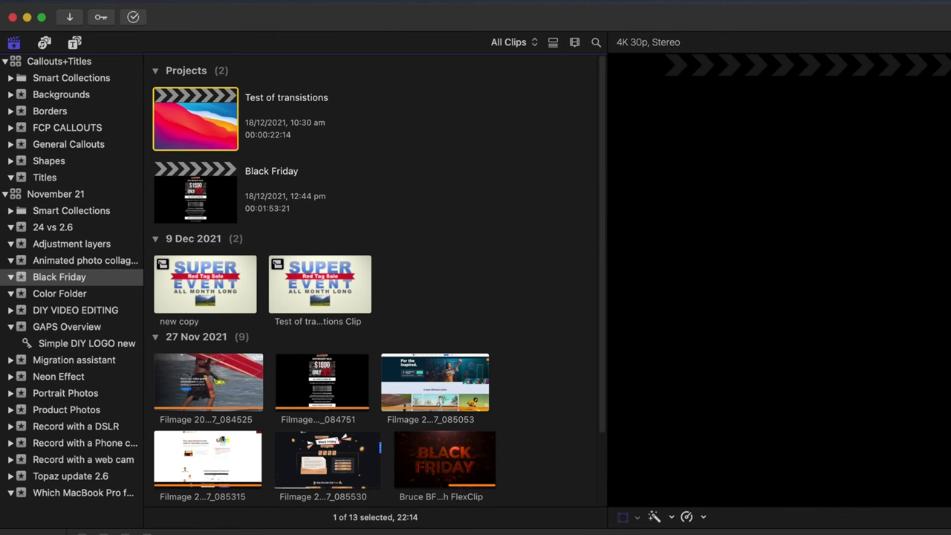
# Show the Titles browser's New Adjustement Layer category with Blur 12, Color Efeects, Effects, Empty Adjustment Layer and Multi Layer
pyautogui.click(74, 43)
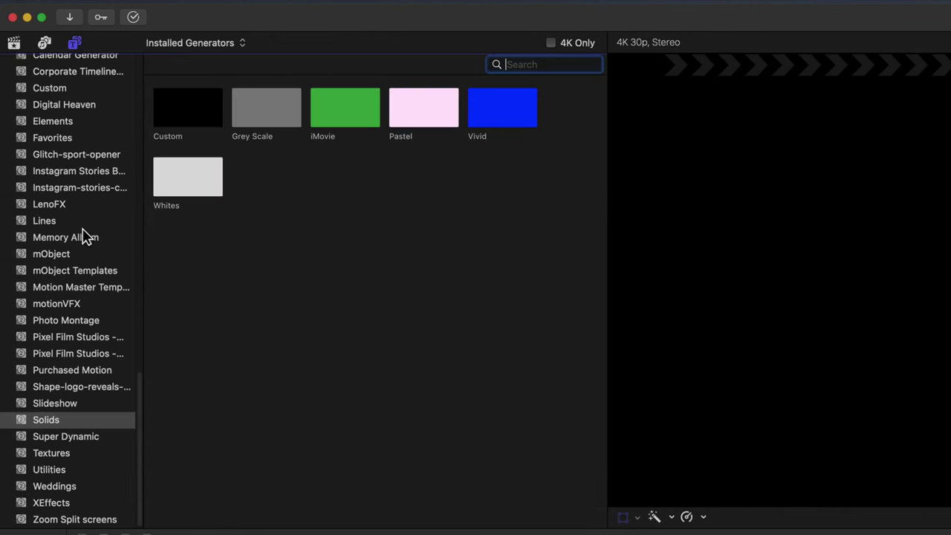
pyautogui.scroll(3, 84, 236)
pyautogui.scroll(20, 84, 237)
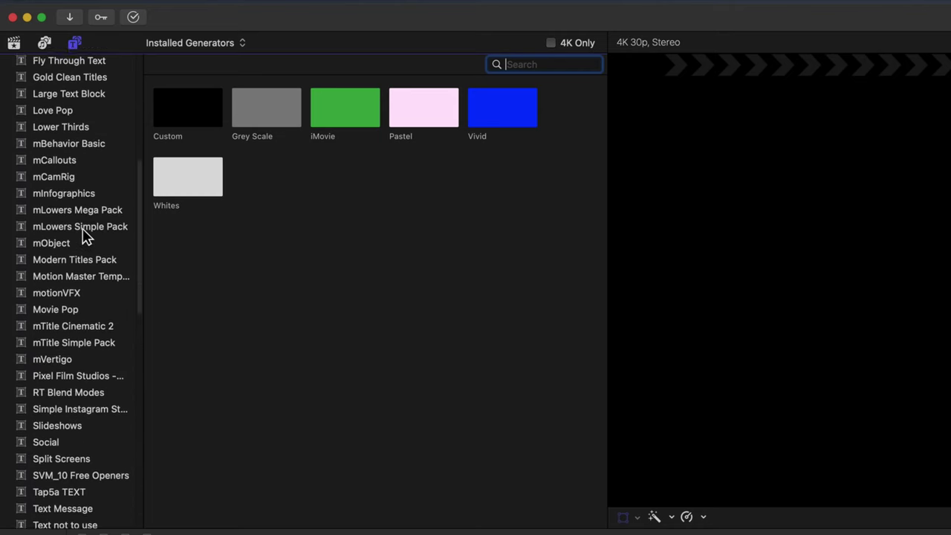
pyautogui.scroll(2, 85, 237)
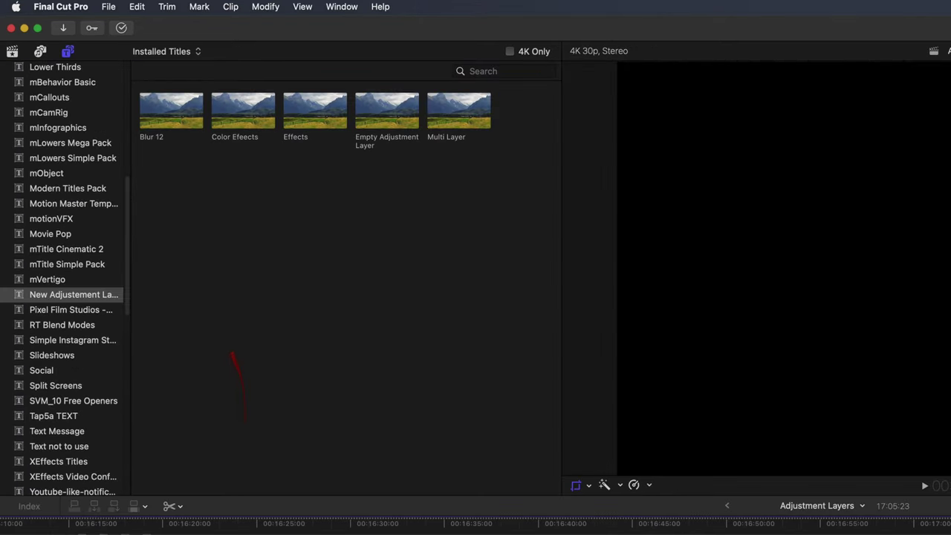